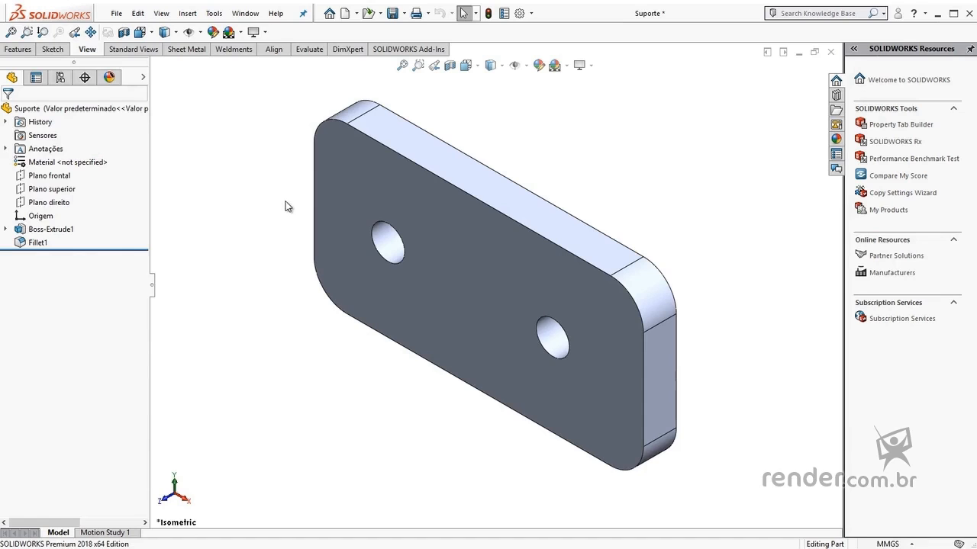
Step: Review the Colors page of the system options, including the background appearance choices, and close it without changes
left_click(214, 13)
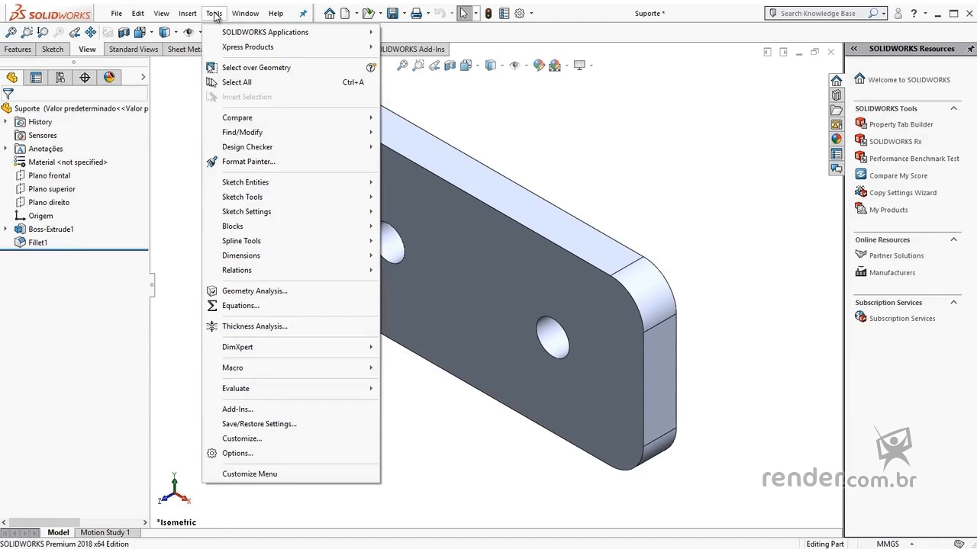
left_click(256, 454)
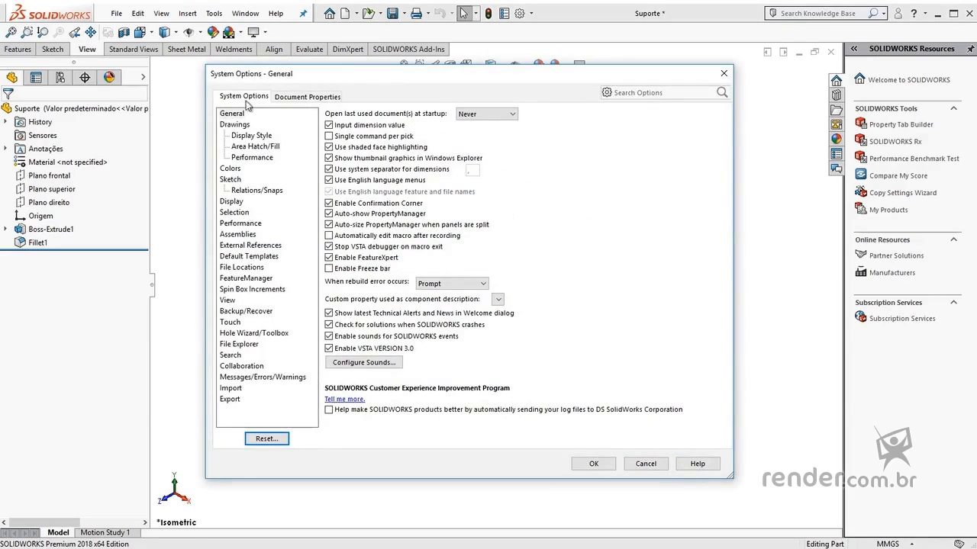
left_click(230, 169)
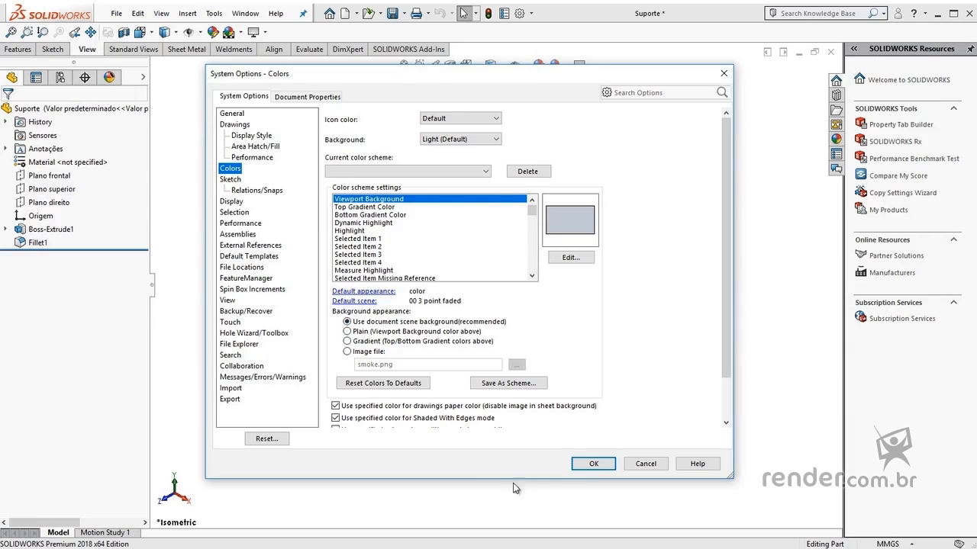
left_click(583, 463)
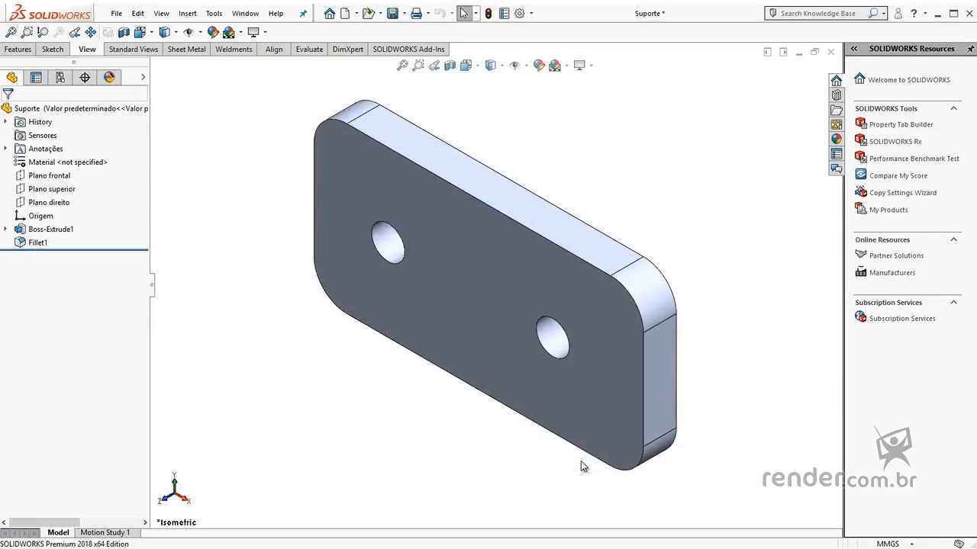
Step: Try the Backdrop - Grey with Overhead Light, Soft Spotlight and Rooftop scenes on the part, ending on Plain White
left_click(566, 66)
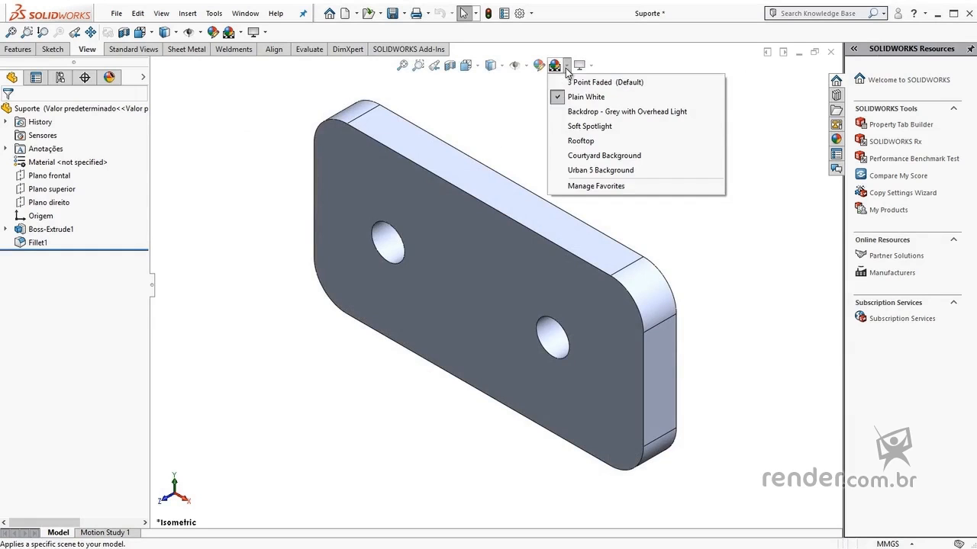
left_click(610, 111)
left_click(566, 66)
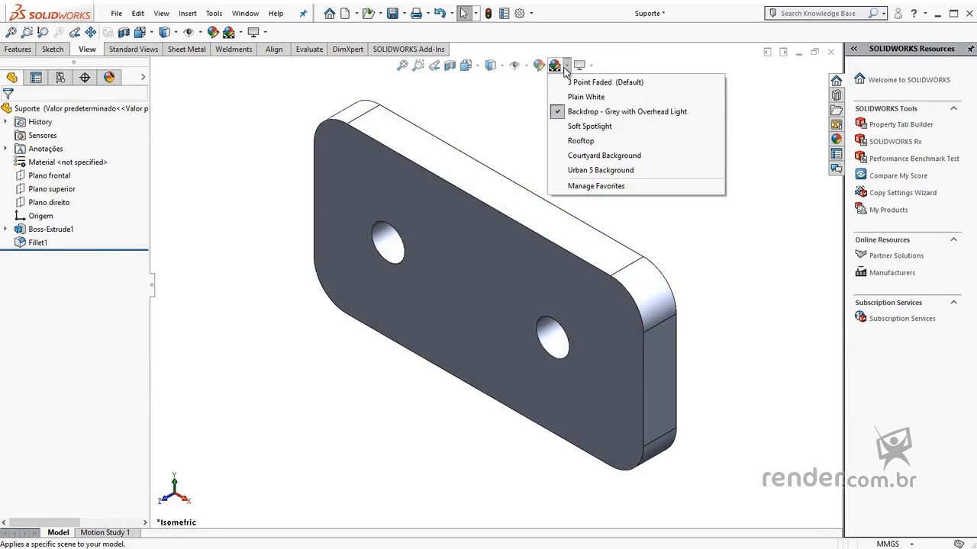
left_click(584, 126)
left_click(566, 67)
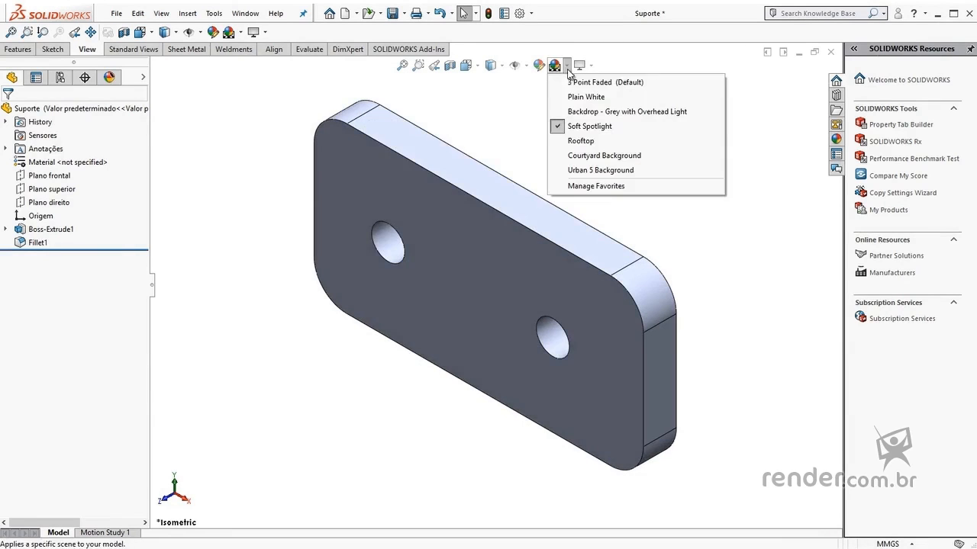
left_click(581, 141)
left_click(566, 66)
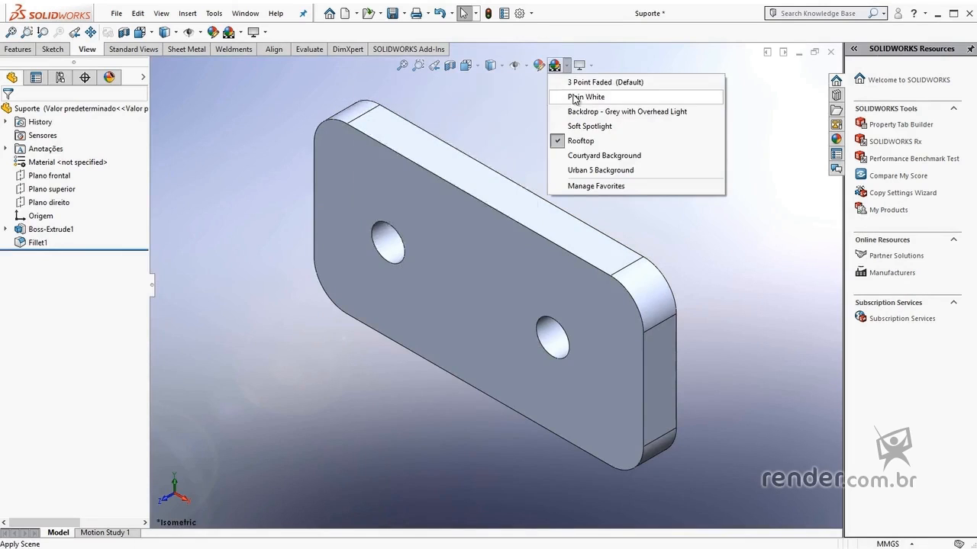
left_click(574, 97)
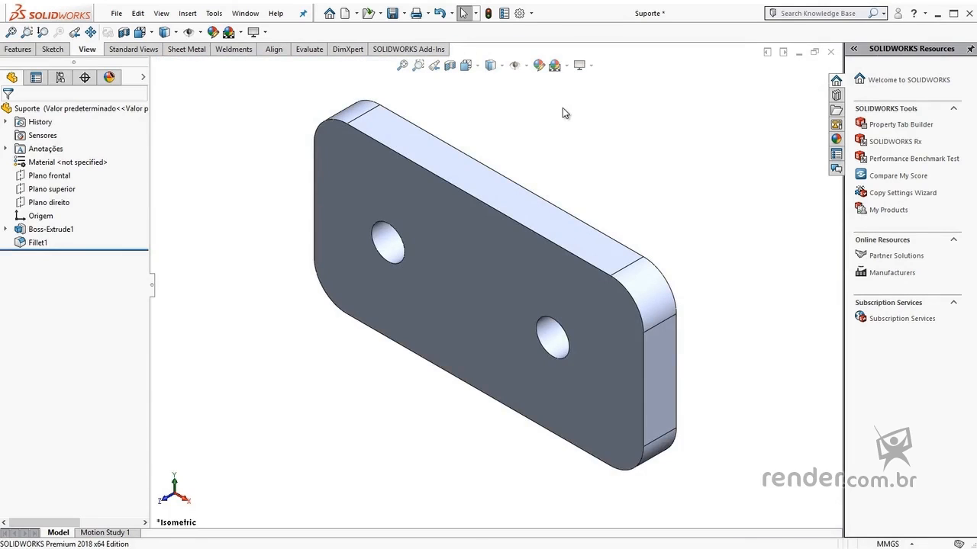
Step: Set the background appearance in the system color options to Plain, using the viewport background color
left_click(214, 13)
left_click(255, 455)
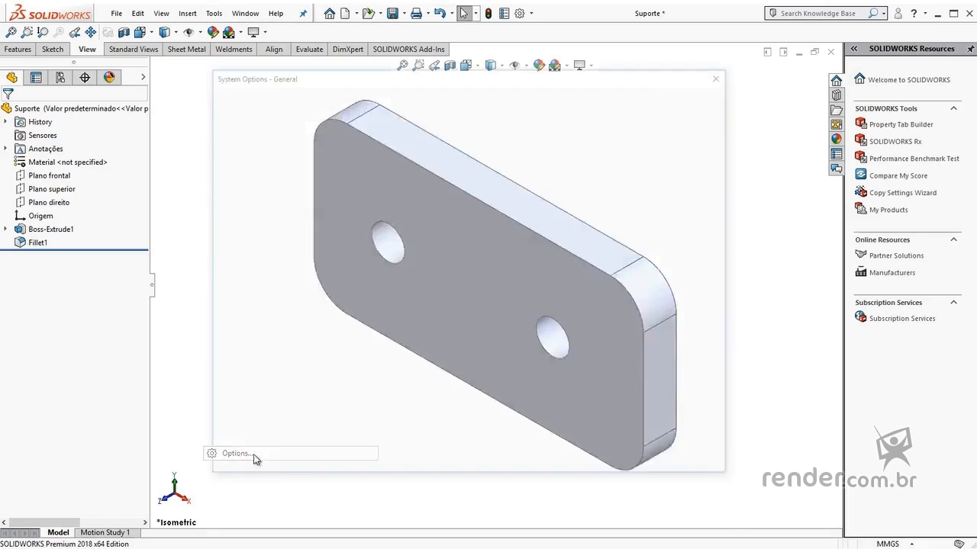
left_click(231, 169)
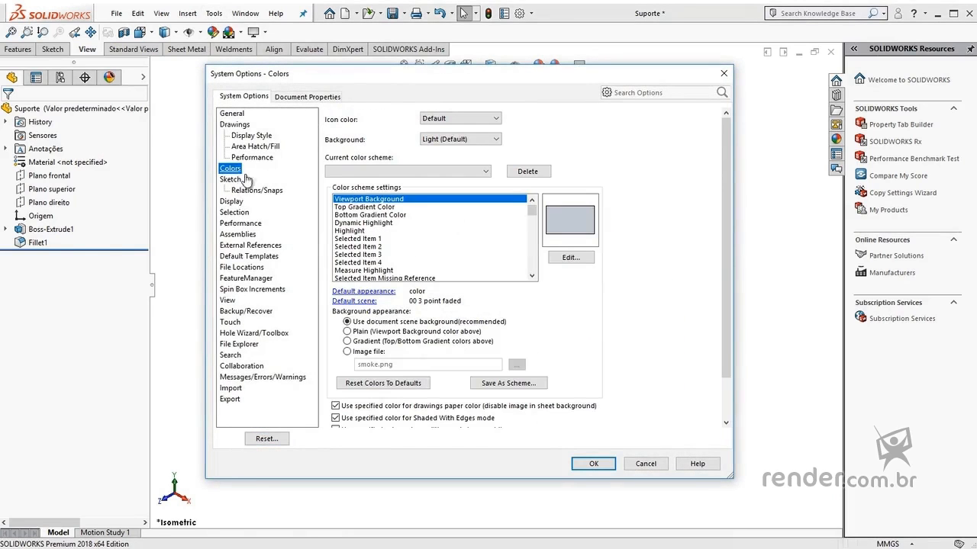
left_click(347, 331)
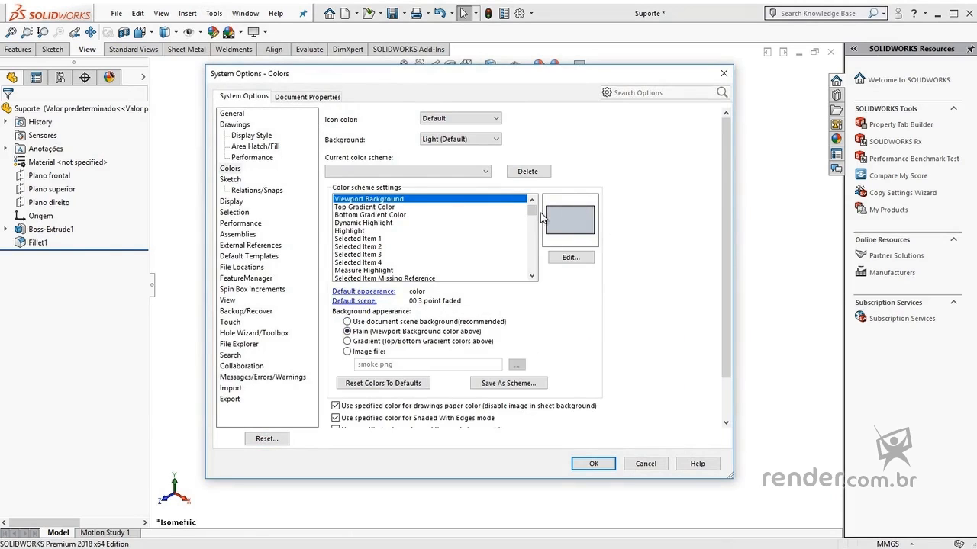
left_click(592, 464)
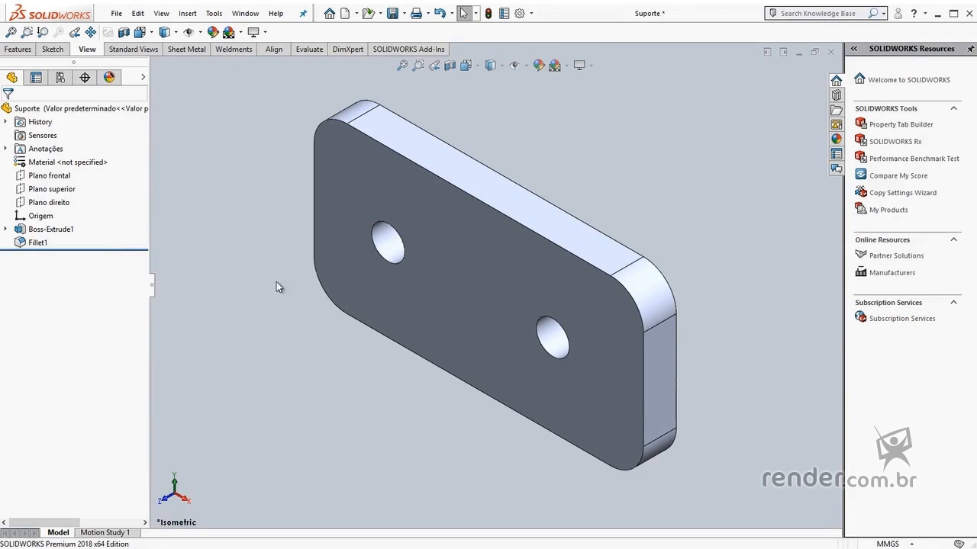
Step: Set the background appearance to Gradient in the system color options, reviewing the Top Gradient Color and Bottom Gradient Color entries
left_click(214, 13)
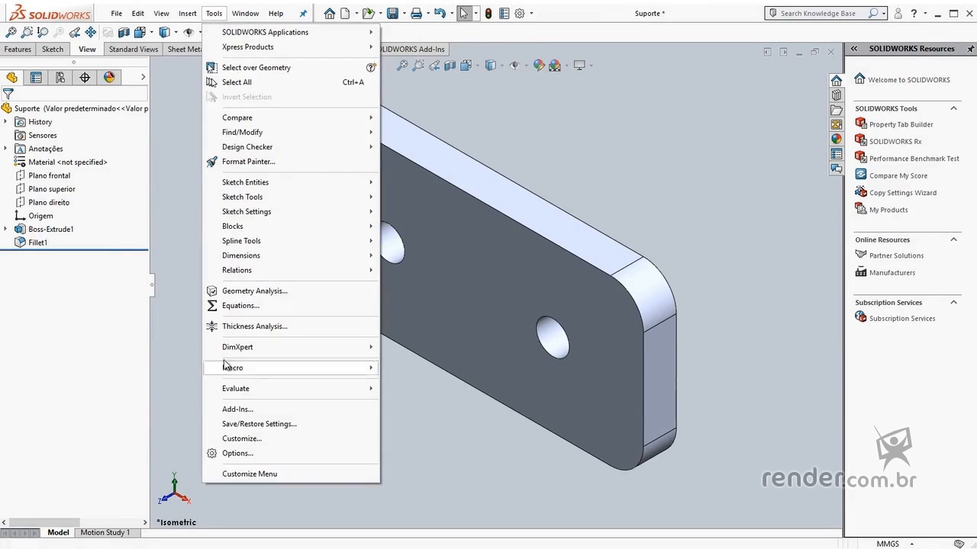
left_click(237, 453)
left_click(230, 168)
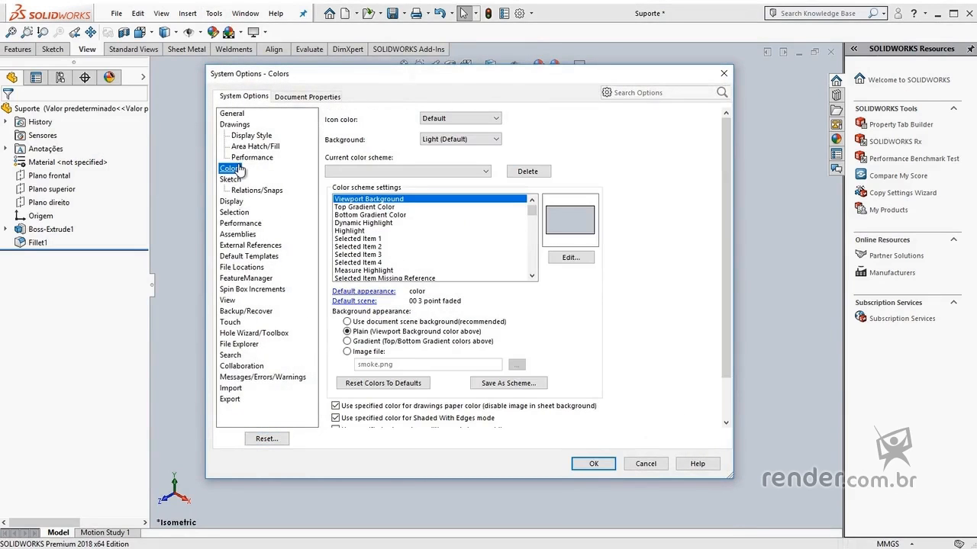
left_click(347, 341)
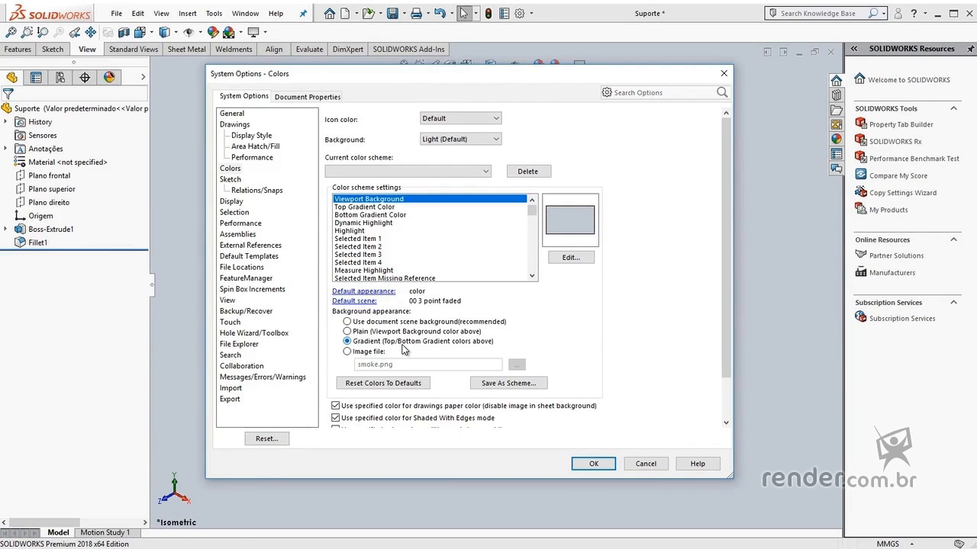
left_click(352, 207)
left_click(347, 215)
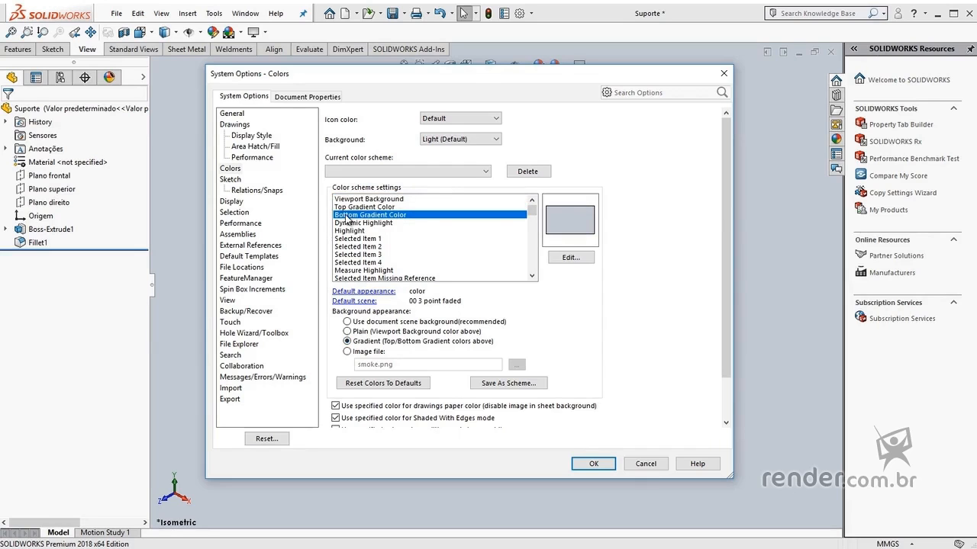
left_click(593, 463)
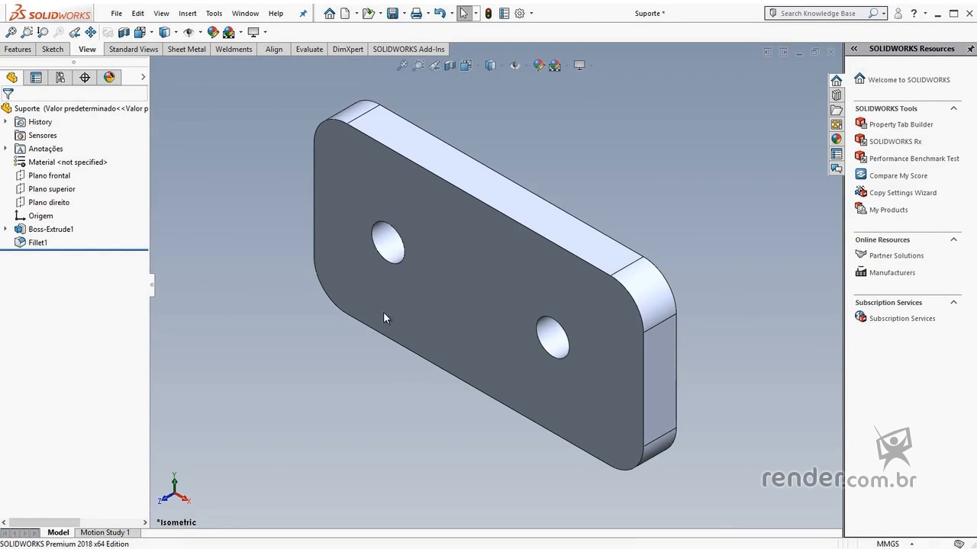
Step: Set the background appearance in the system color options to the image file smoke.png
left_click(214, 13)
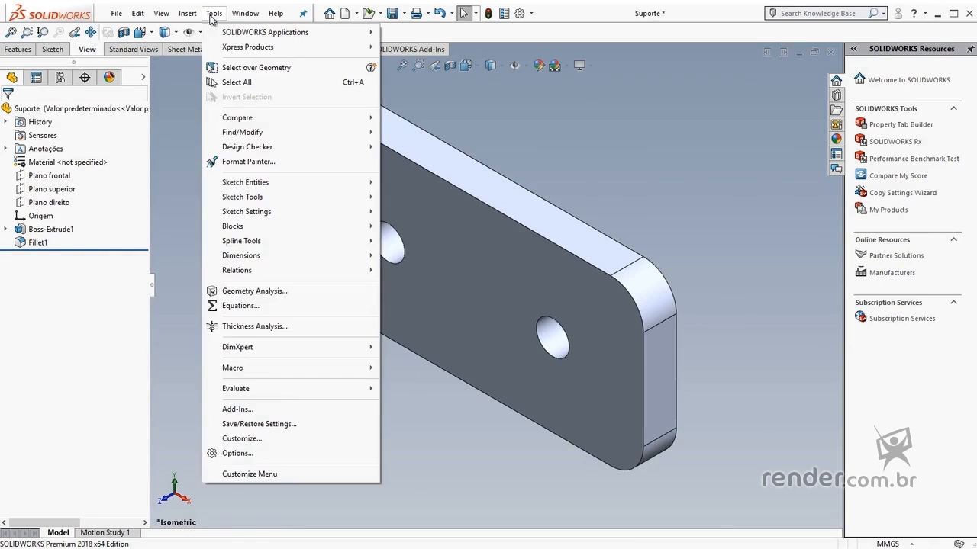
left_click(255, 453)
left_click(230, 169)
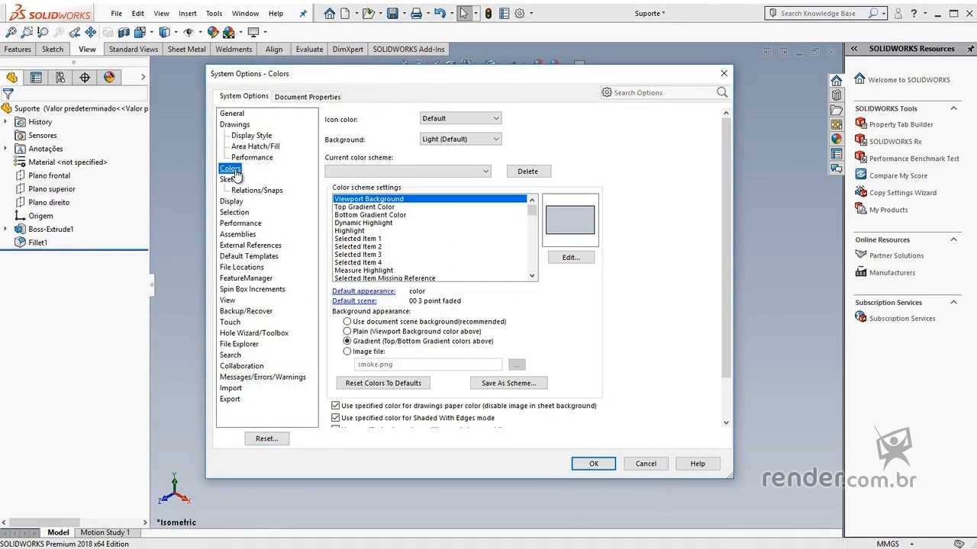
left_click(348, 352)
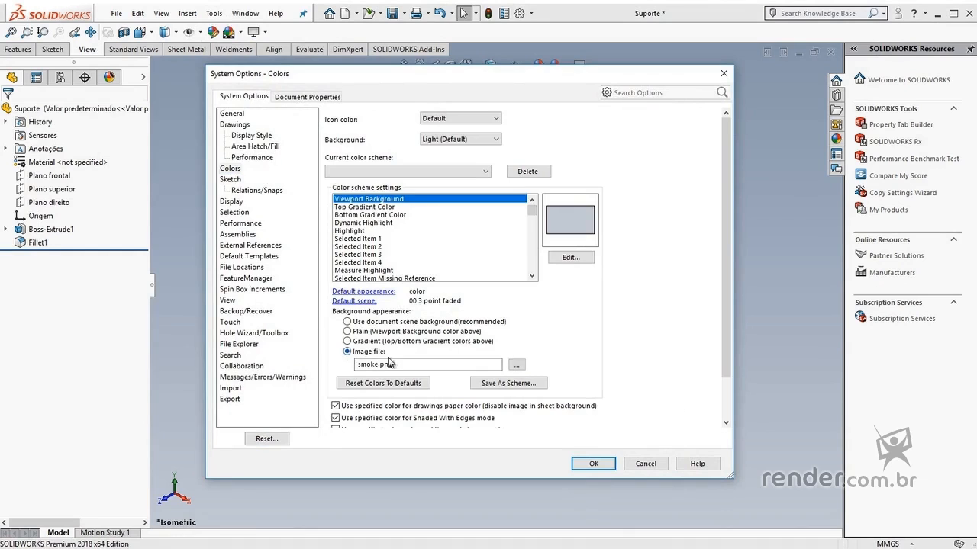
left_click(581, 463)
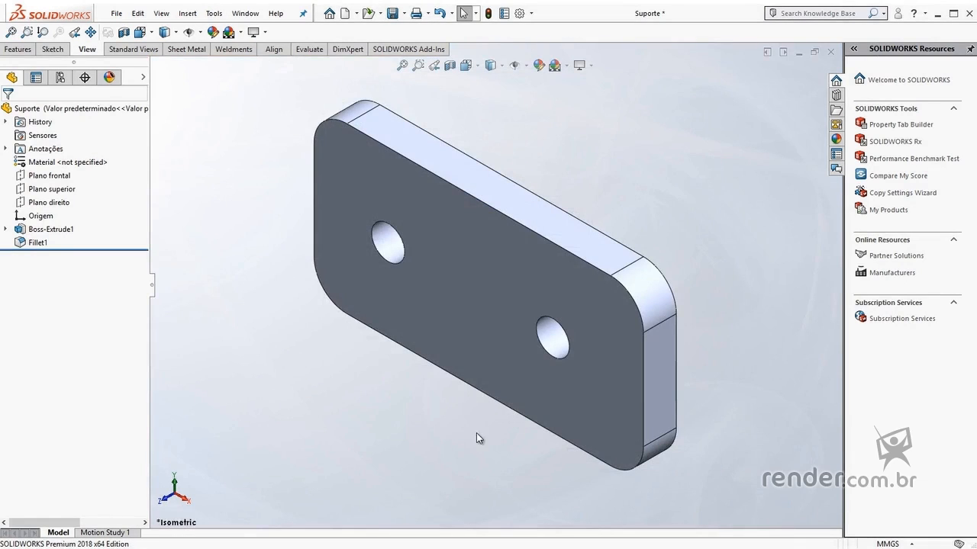
Step: Set the background appearance in the system color options to the recommended document scene background
left_click(214, 13)
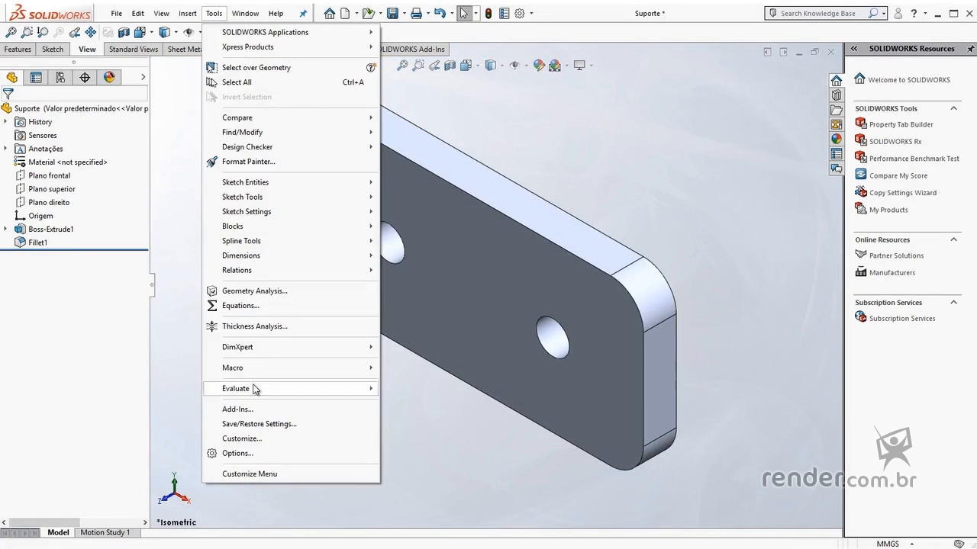
left_click(237, 453)
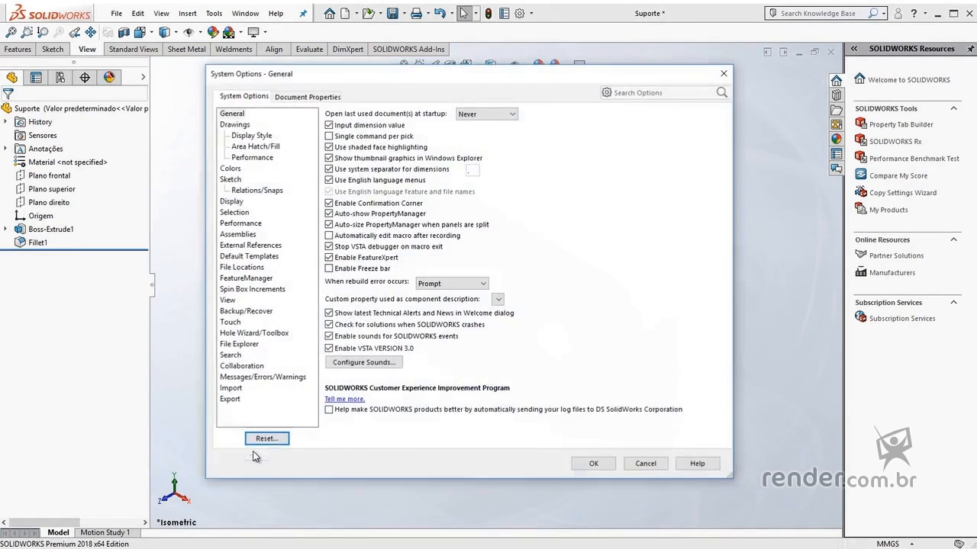
left_click(230, 169)
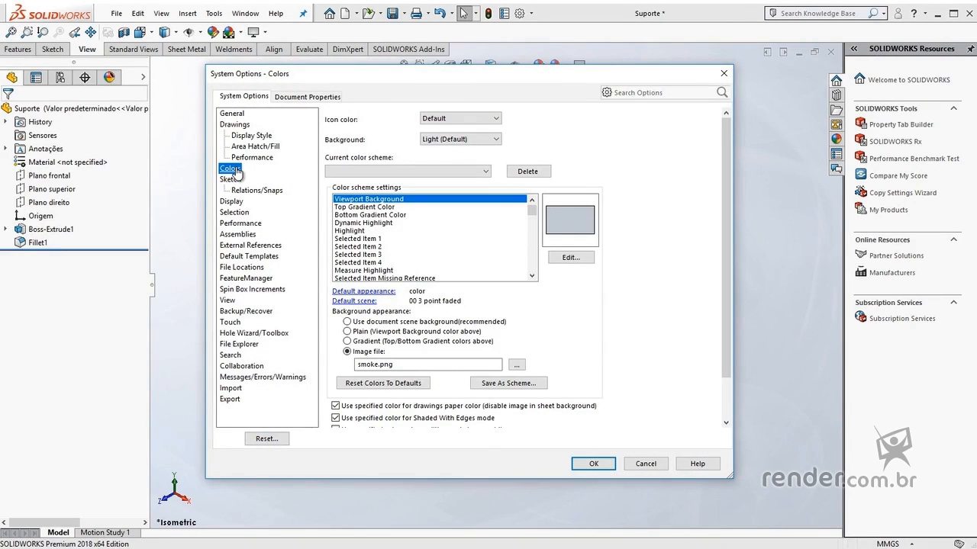
left_click(347, 322)
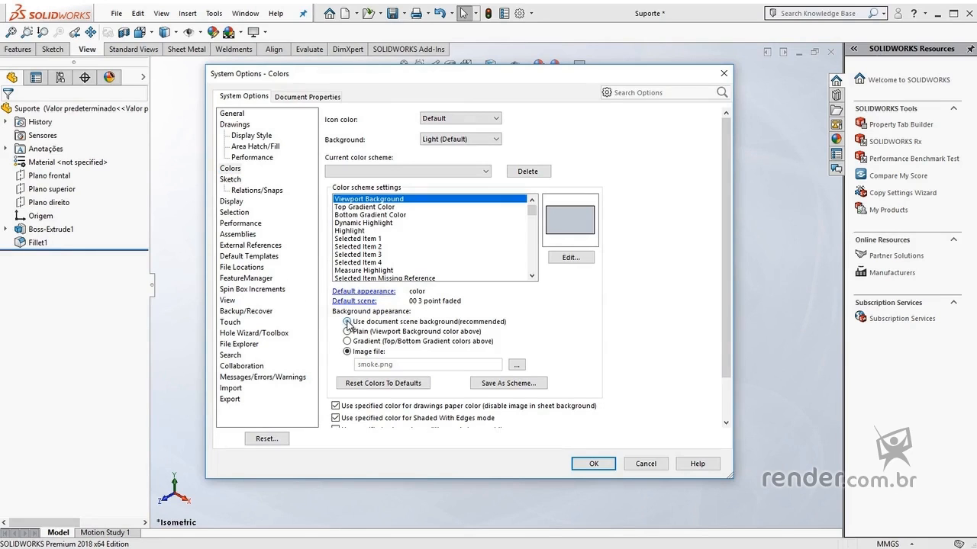
left_click(589, 464)
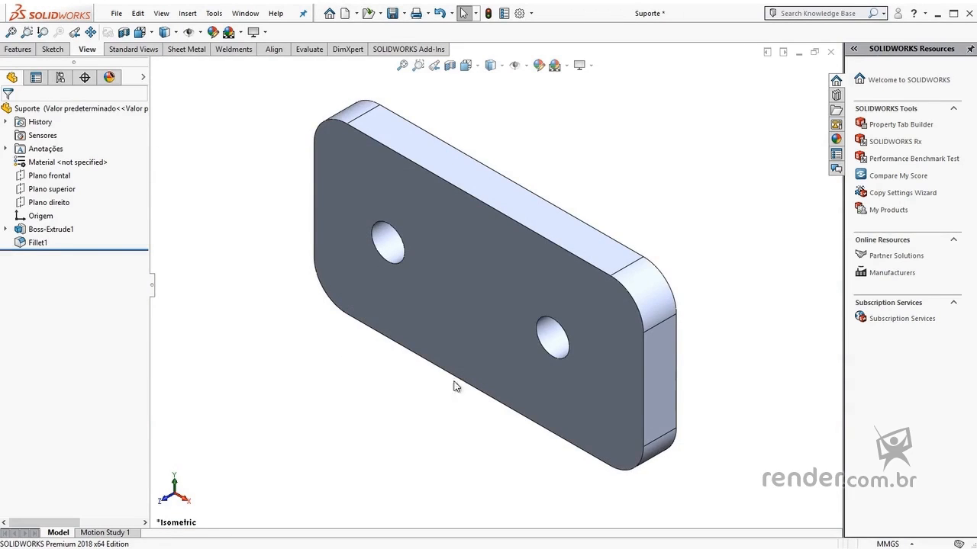
Step: Look through the available model display options, from Wireframe to the tangent edge settings
left_click(161, 13)
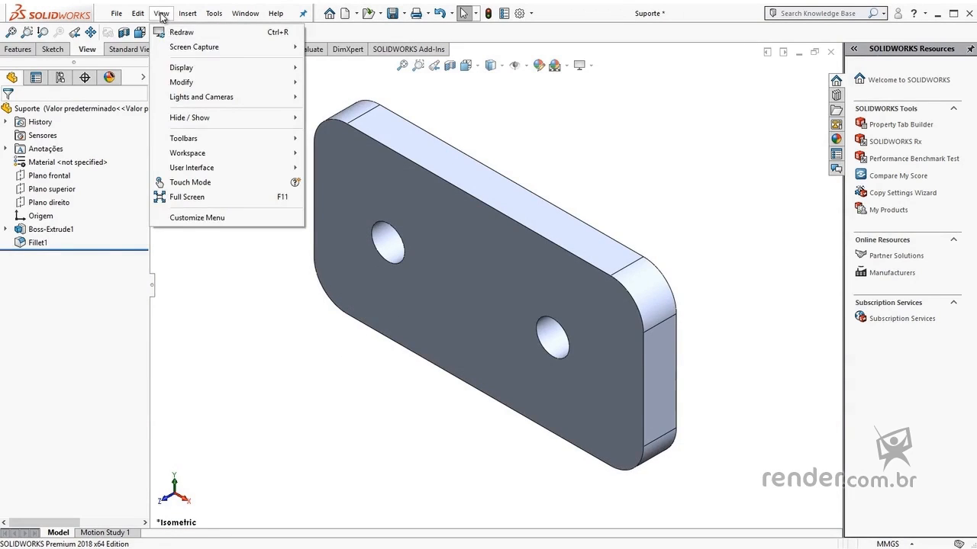
mouse_move(257, 73)
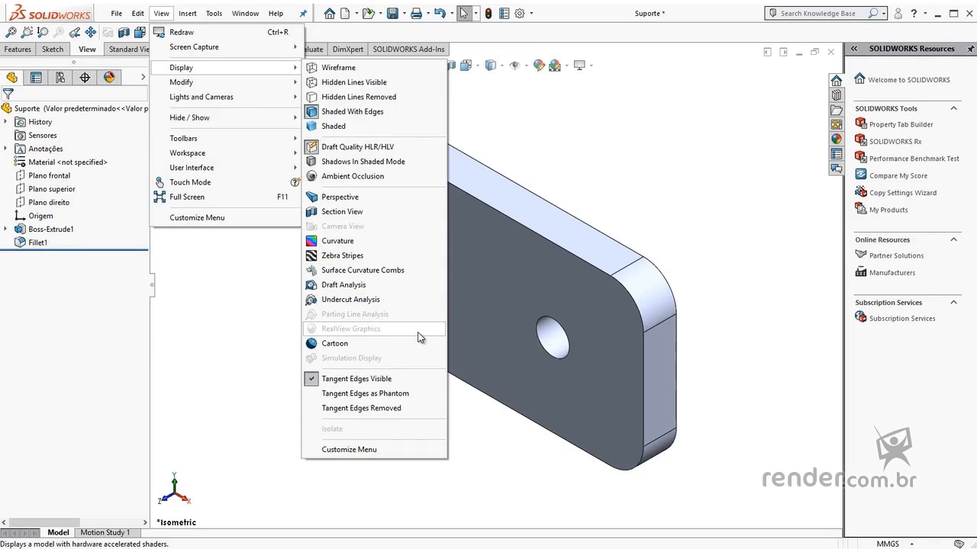
left_click(480, 423)
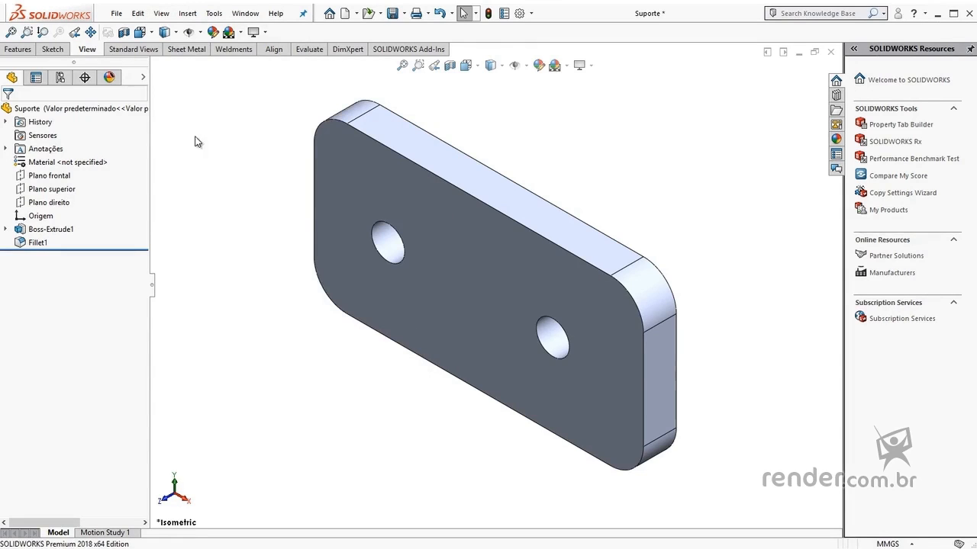
Step: View the part in the Front, Back, Left, Right, Top, Bottom and Isometric standard orientations
left_click(141, 50)
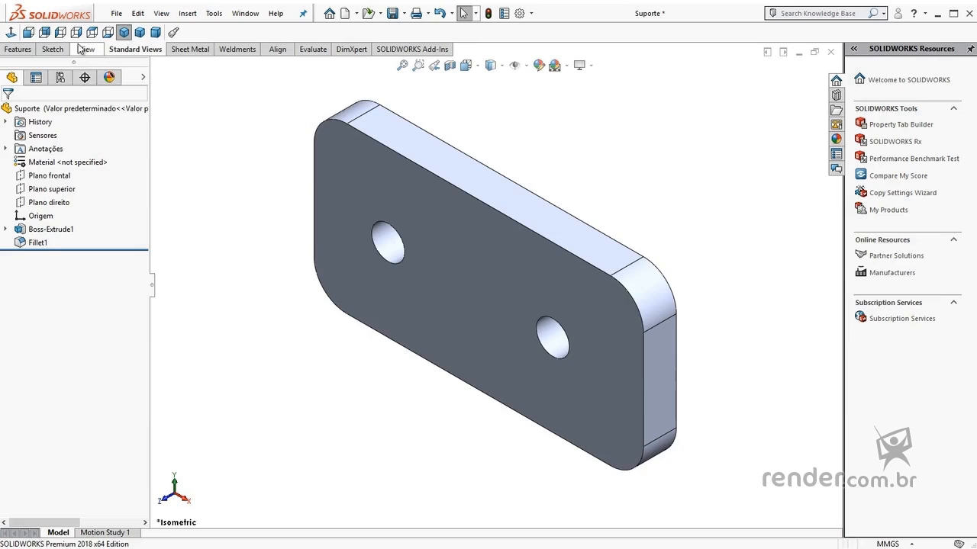
left_click(28, 33)
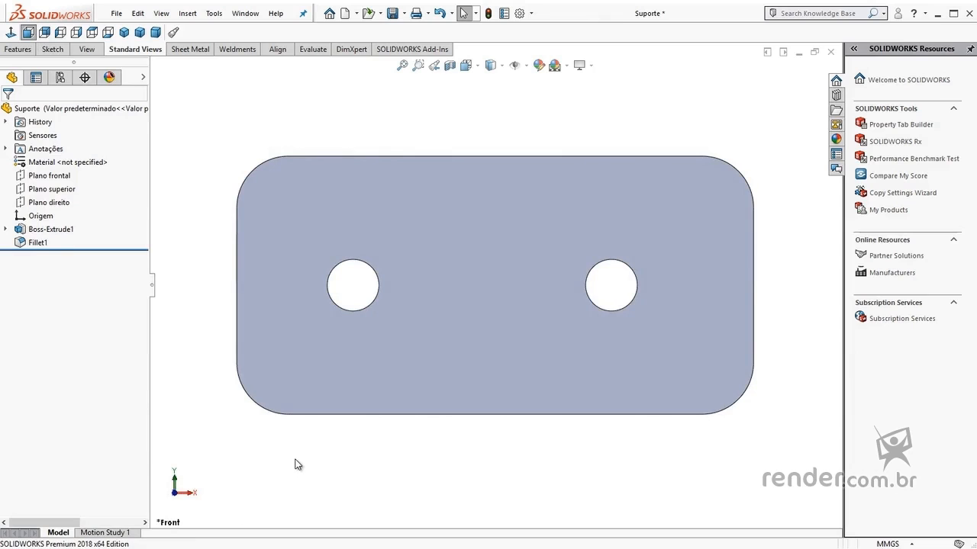
left_click(44, 33)
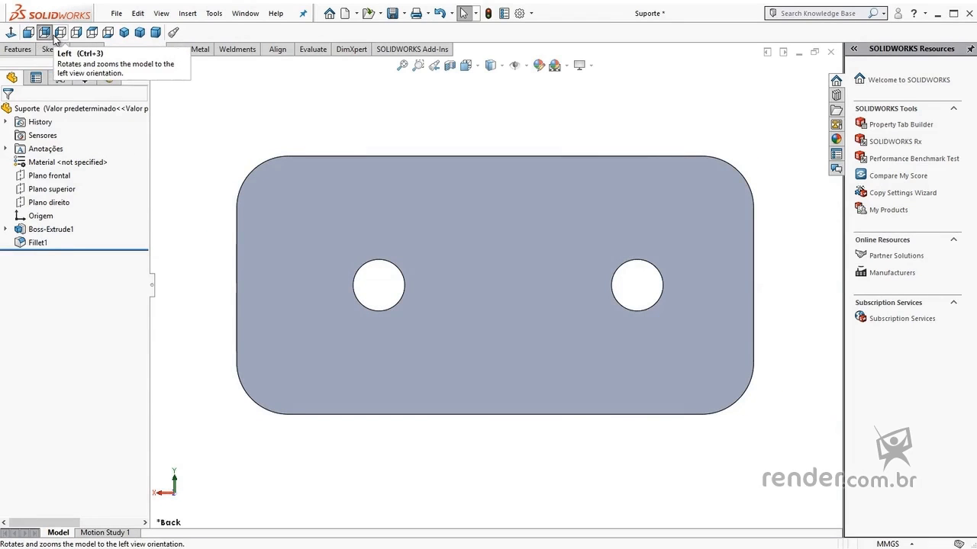
left_click(59, 34)
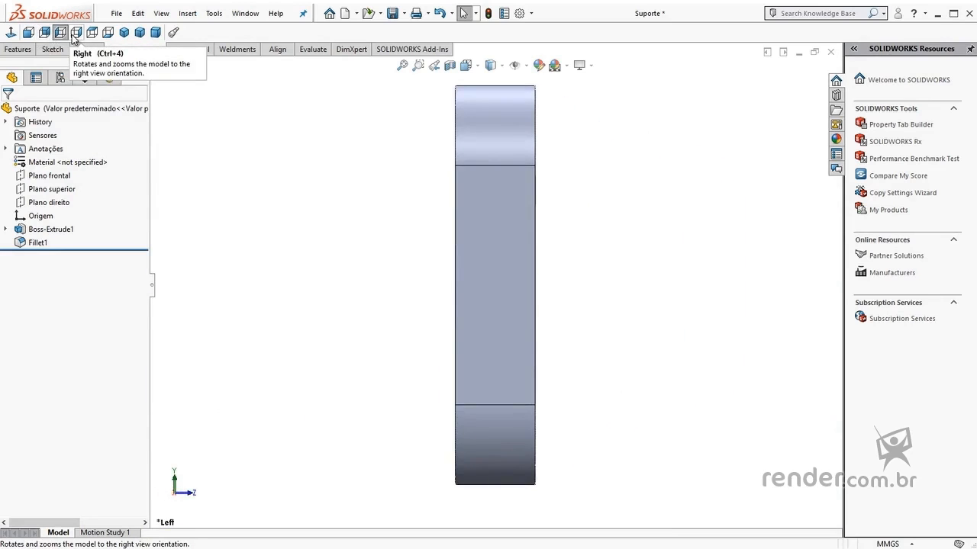
left_click(75, 34)
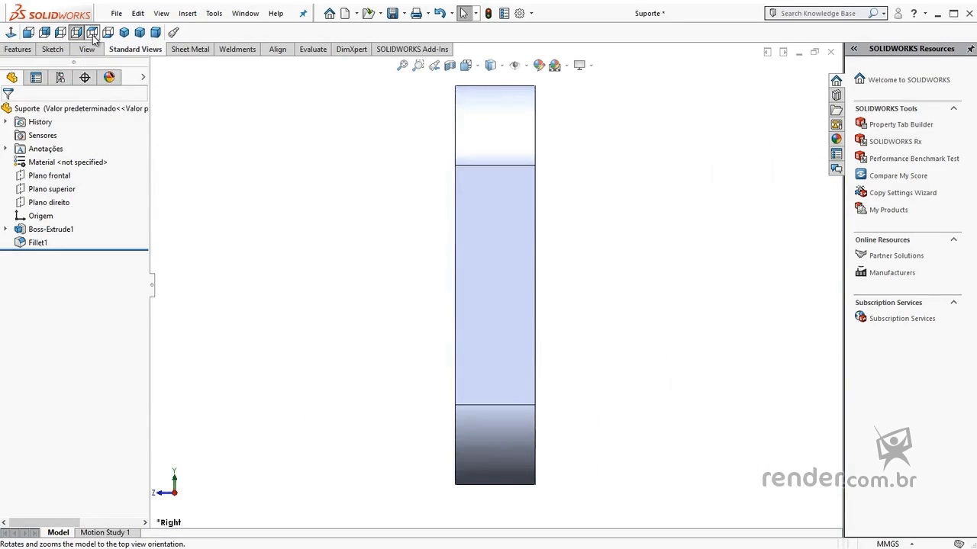
left_click(92, 33)
left_click(107, 33)
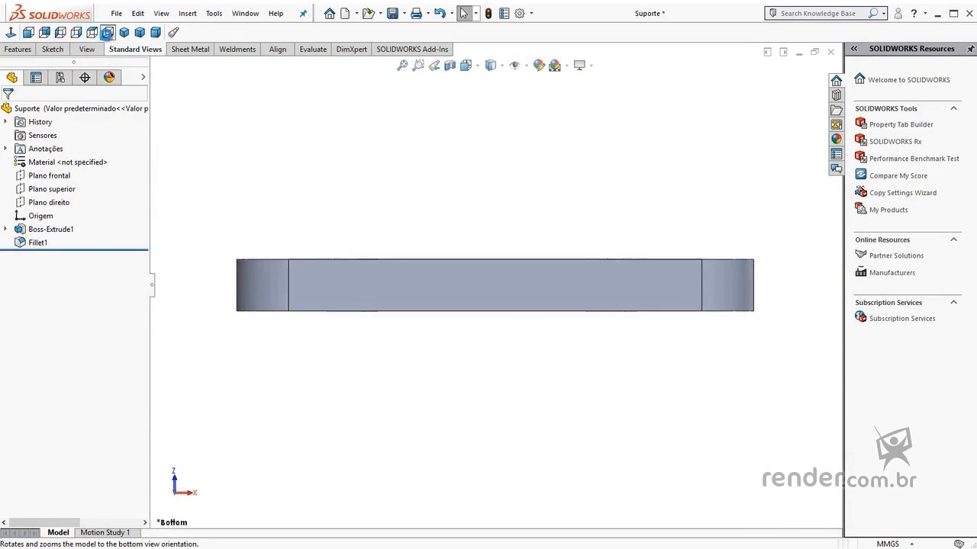
left_click(123, 33)
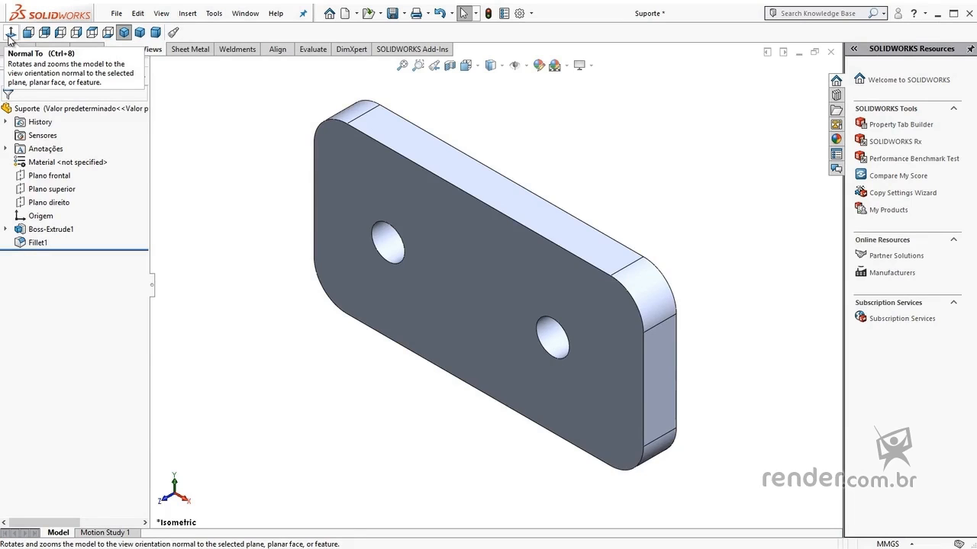
Step: Orient the view normal to the Plano superior plane, clear the selection and return to the isometric view
left_click(63, 192)
left_click(11, 32)
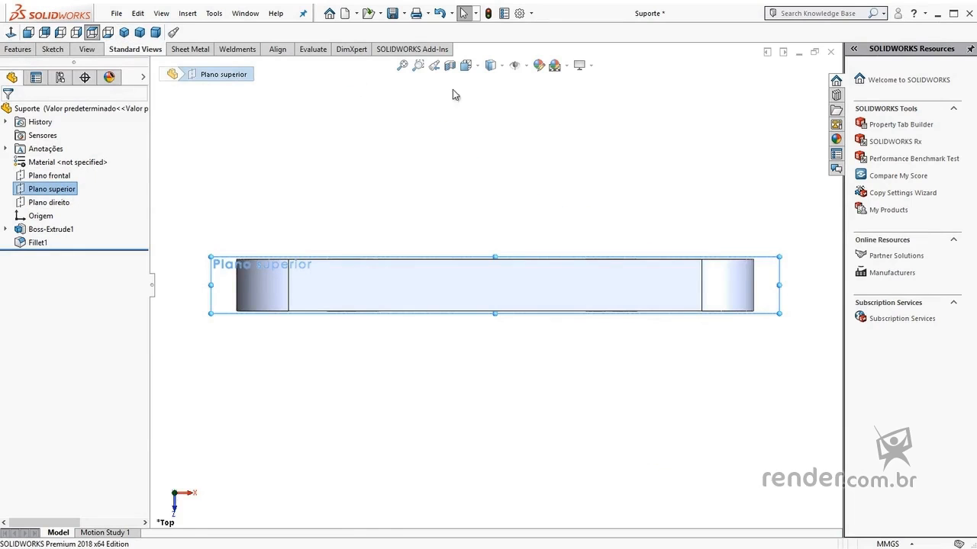
left_click(371, 191)
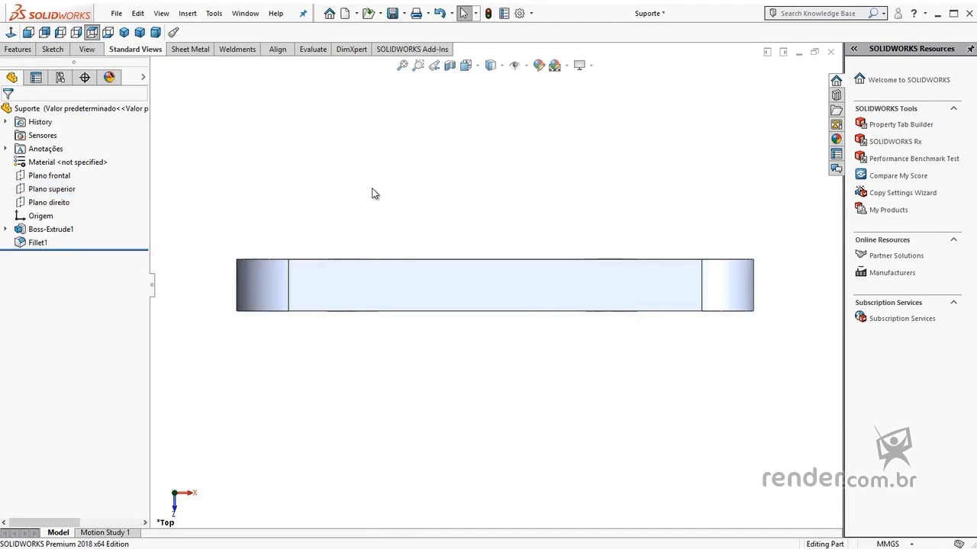
key("ctrl+7")
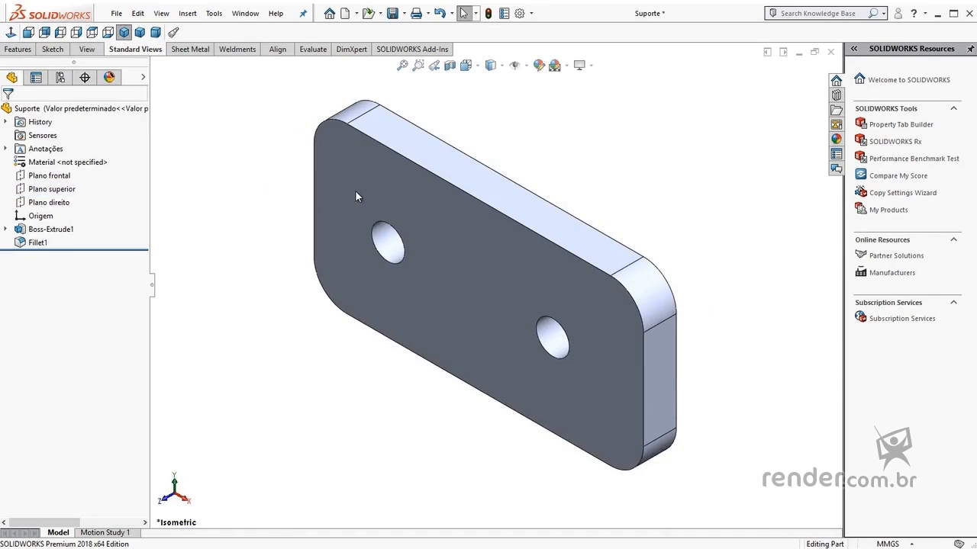
Step: Orient the view normal to the plate's large front face, clear the selection and return to isometric
left_click(355, 191)
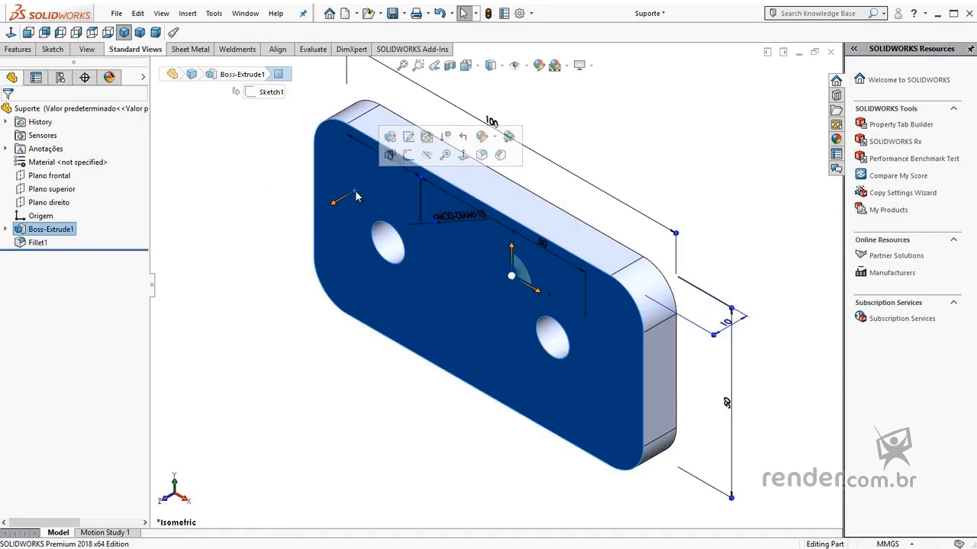
left_click(9, 32)
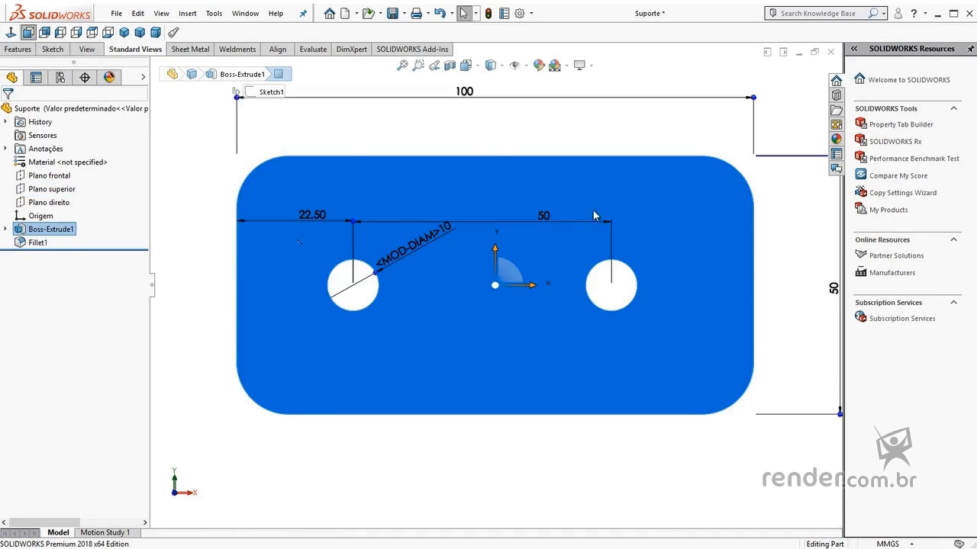
left_click(485, 141)
key("ctrl+7")
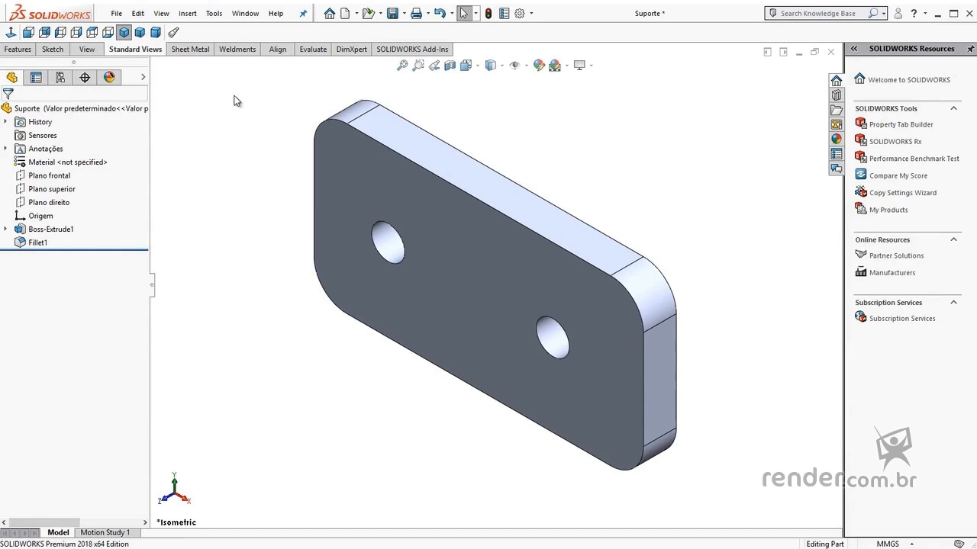
Step: Save a close-up isometric view of the plate's left hole as a named view called zoom
scroll(294, 133, "up", 2)
scroll(426, 232, "down", 5)
scroll(404, 223, "down", 3)
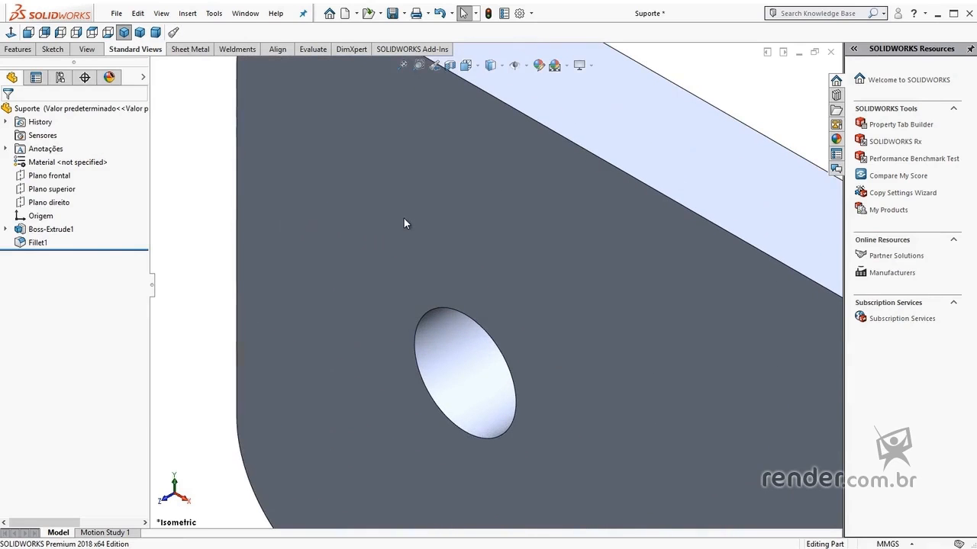
key("space")
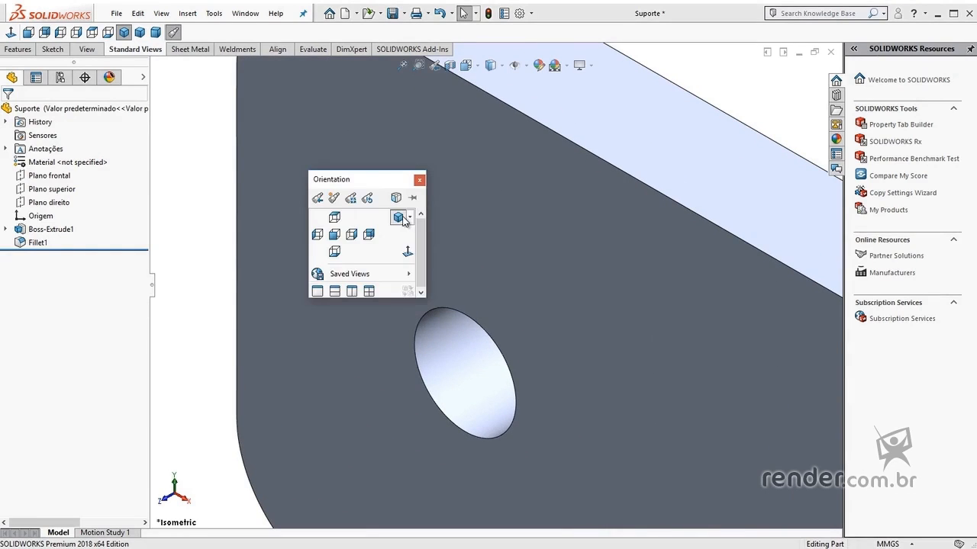
left_click(332, 199)
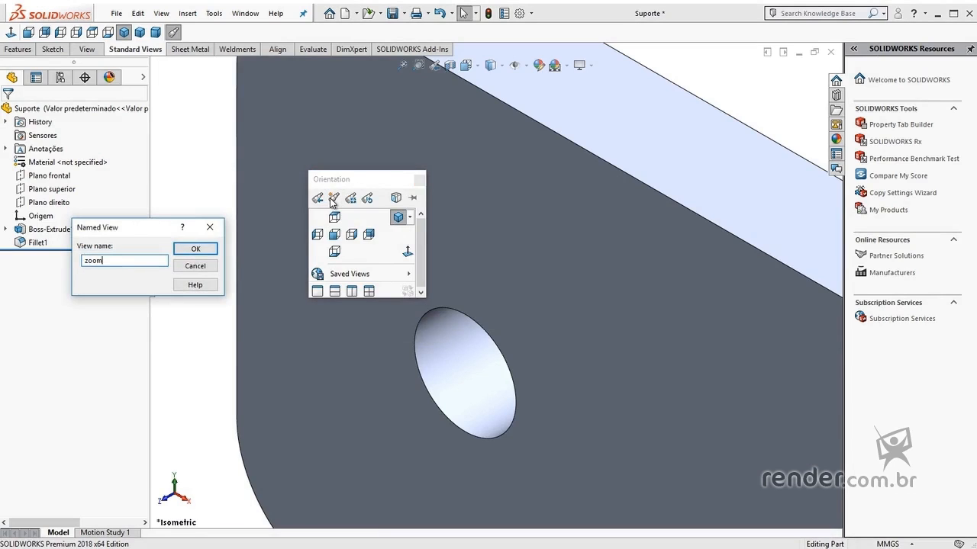
left_click(196, 249)
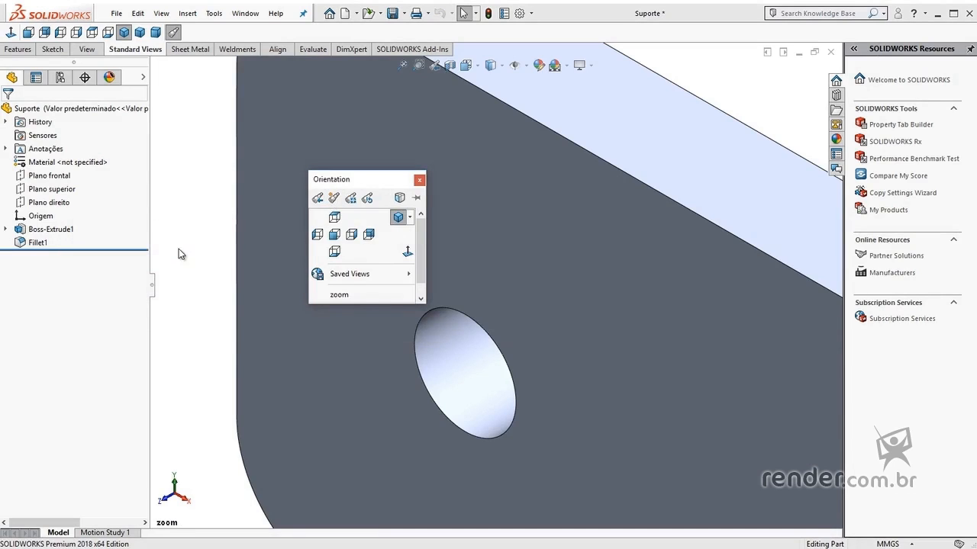
Step: Switch to the Front view, recall the saved view zoom and return to the isometric view
mouse_move(340, 295)
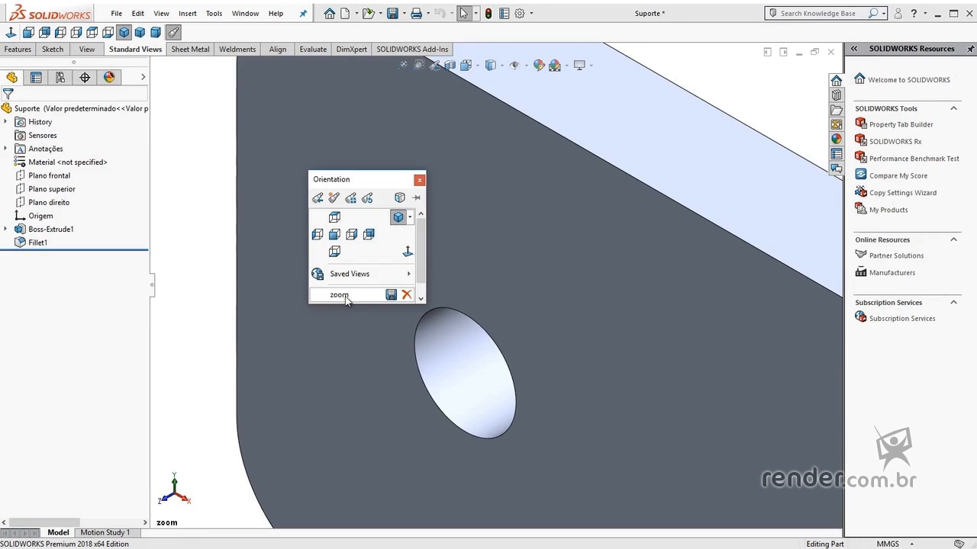
left_click(335, 234)
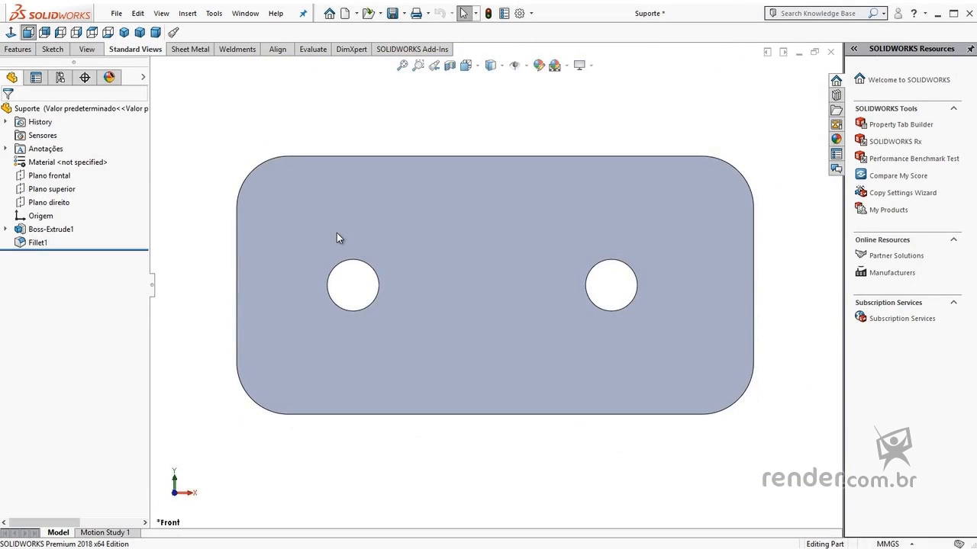
key("space")
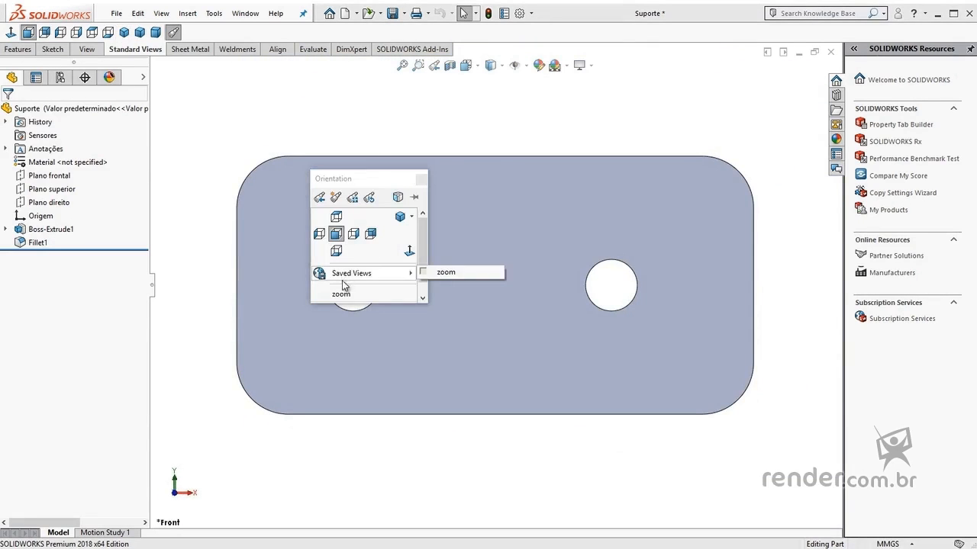
left_click(343, 298)
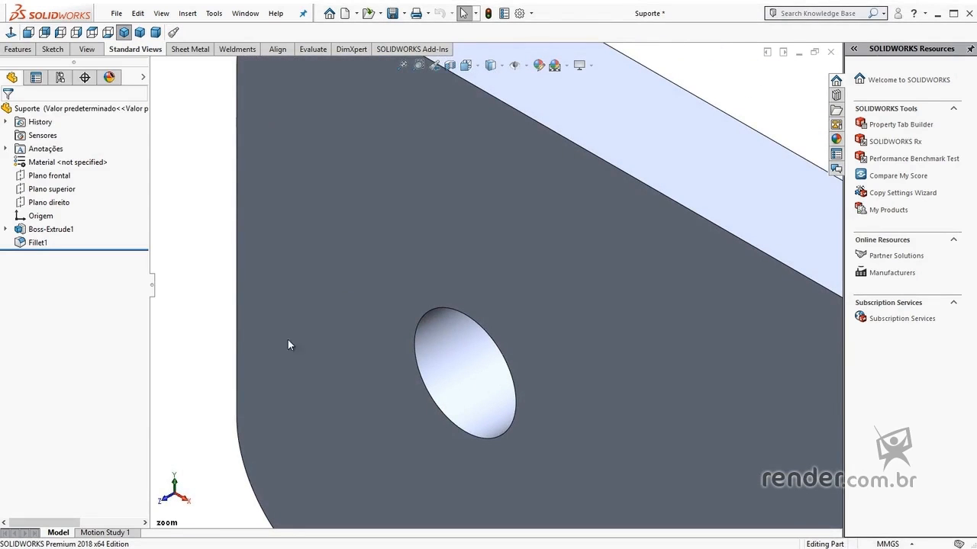
key("ctrl+7")
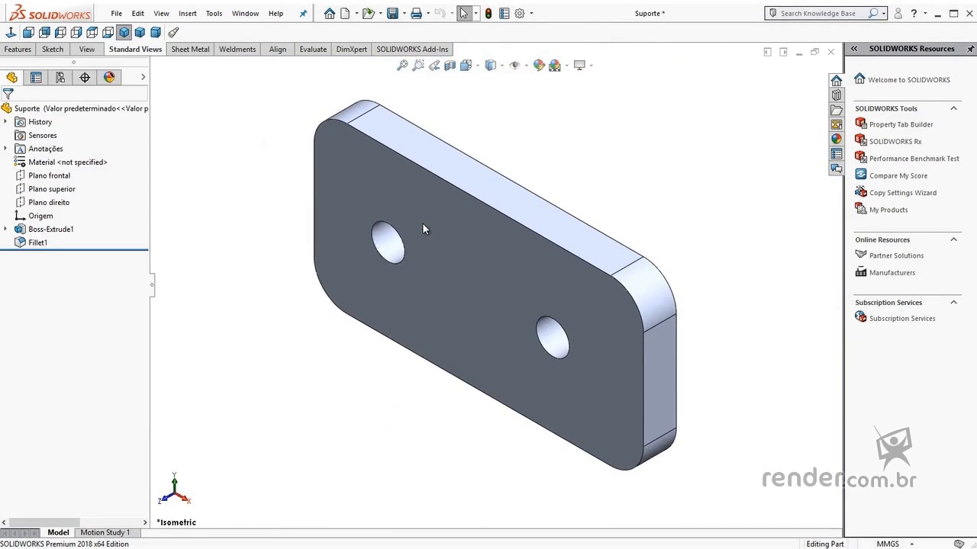
Step: Use Zoom to Fit to restore the whole part from both a reduced and an enlarged view
left_click(87, 49)
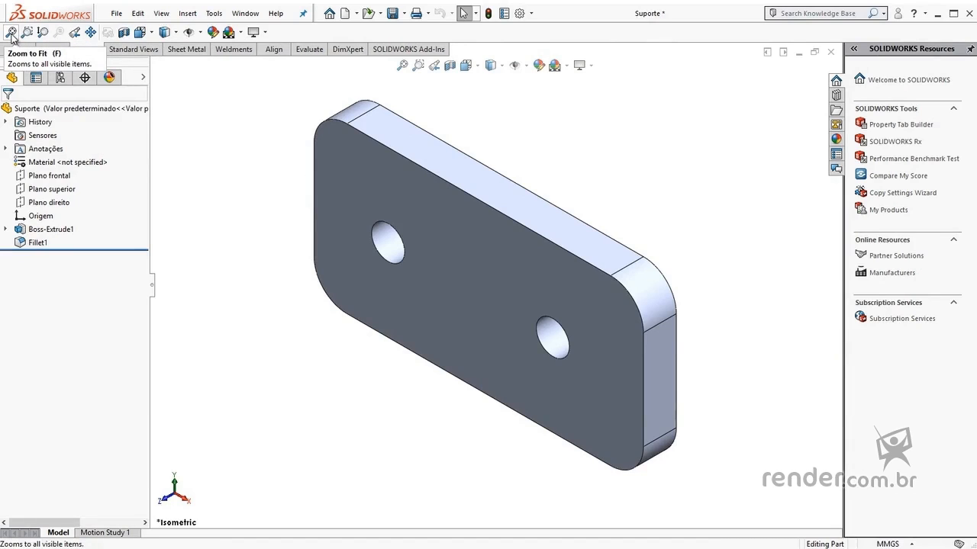
scroll(391, 198, "up", 7)
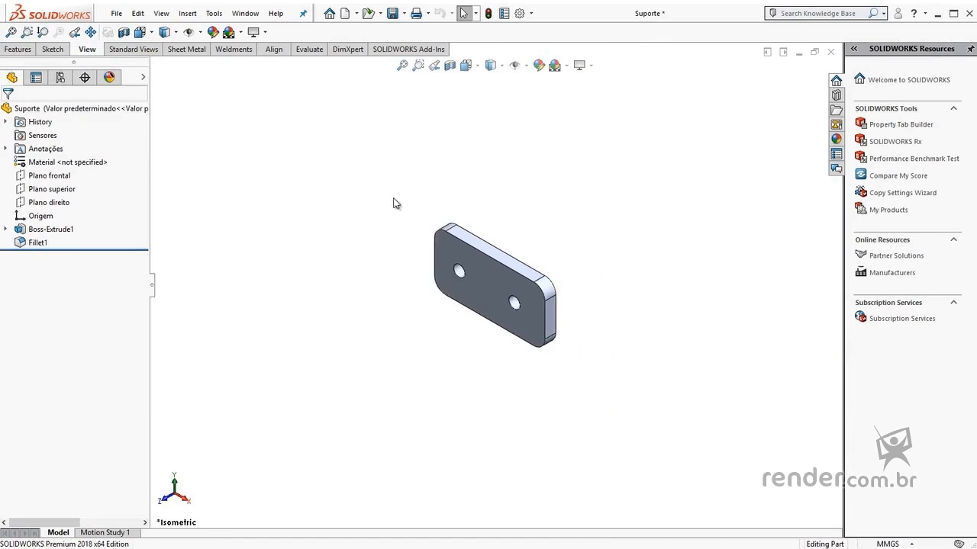
left_click(11, 31)
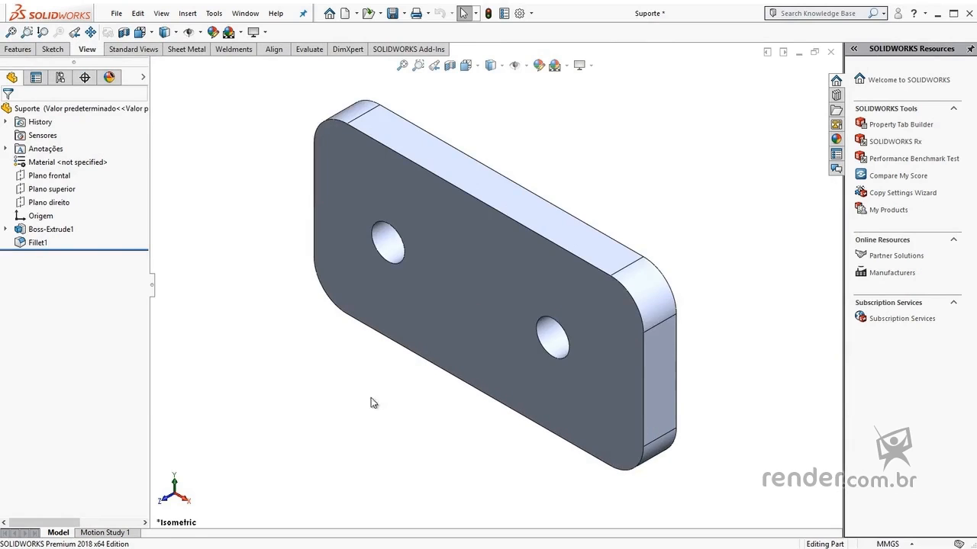
scroll(448, 294, "down", 6)
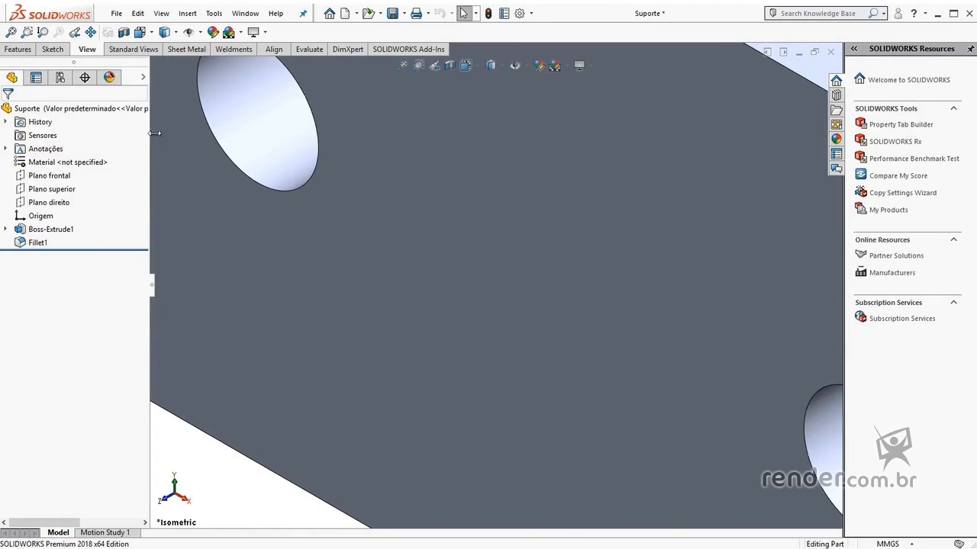
left_click(12, 32)
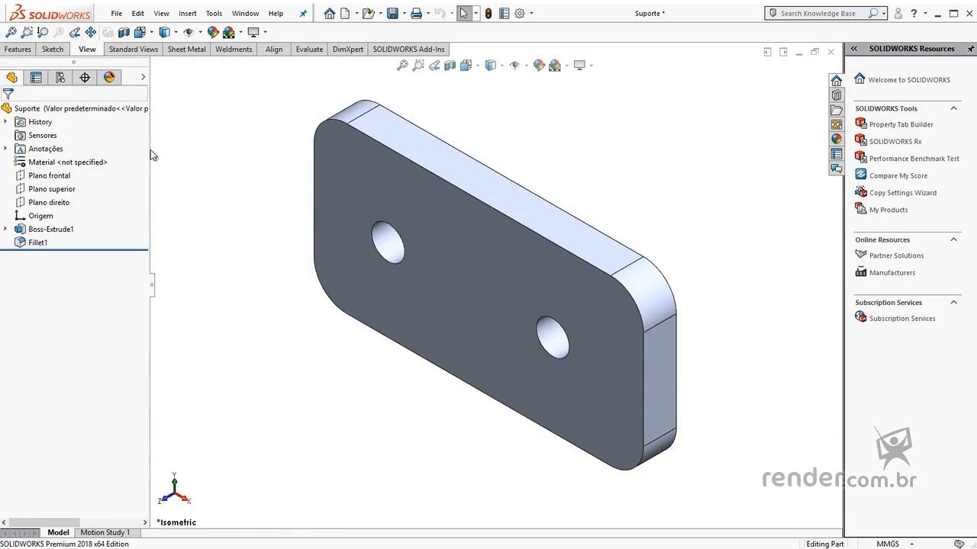
Step: Zoom to the area around the plate's left hole and change the magnification with Zoom In/Out
left_click(27, 33)
left_click_drag(301, 181, 472, 303)
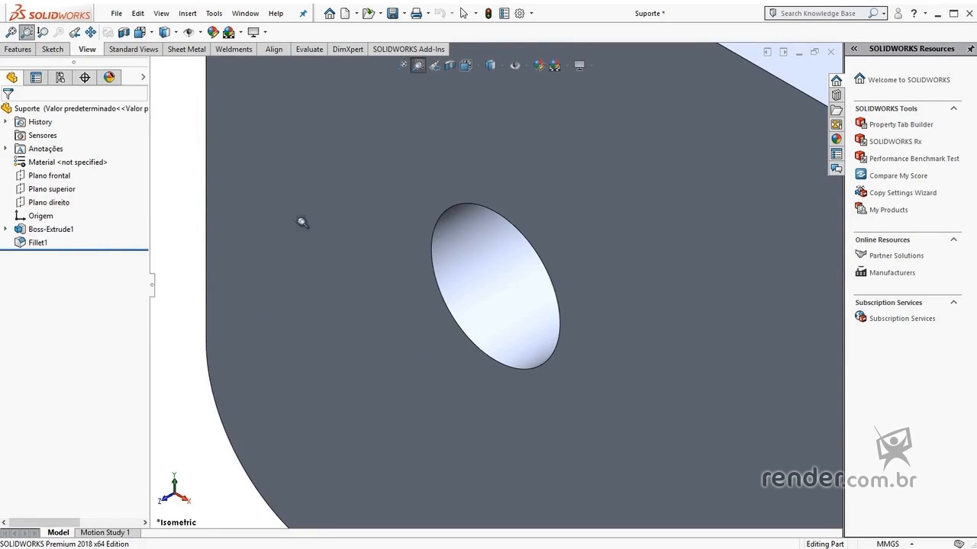
left_click(42, 32)
left_click_drag(181, 119, 315, 226)
key("Escape")
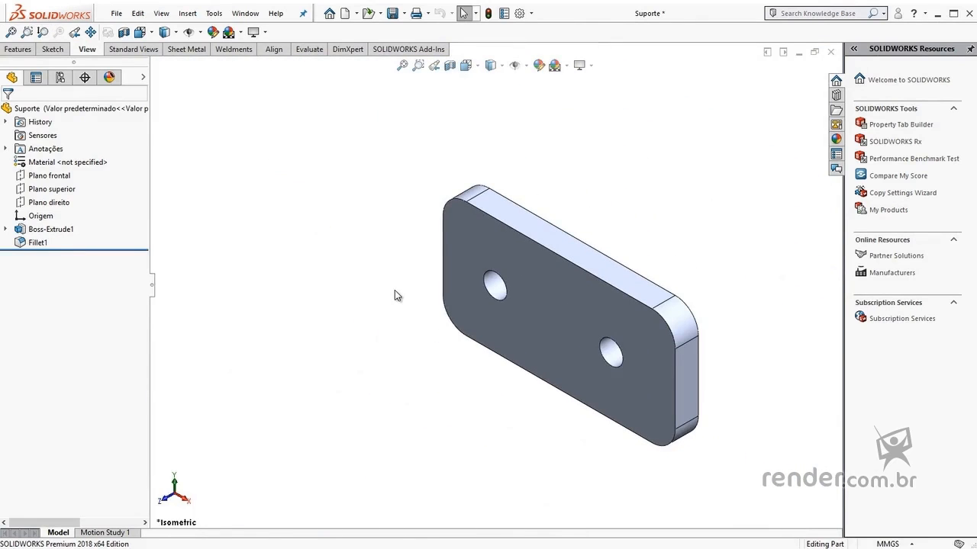
Step: Zoom in and out around different points of the part without using a zoom command
scroll(394, 290, "up", 1)
scroll(395, 290, "down", 5)
scroll(399, 311, "up", 5)
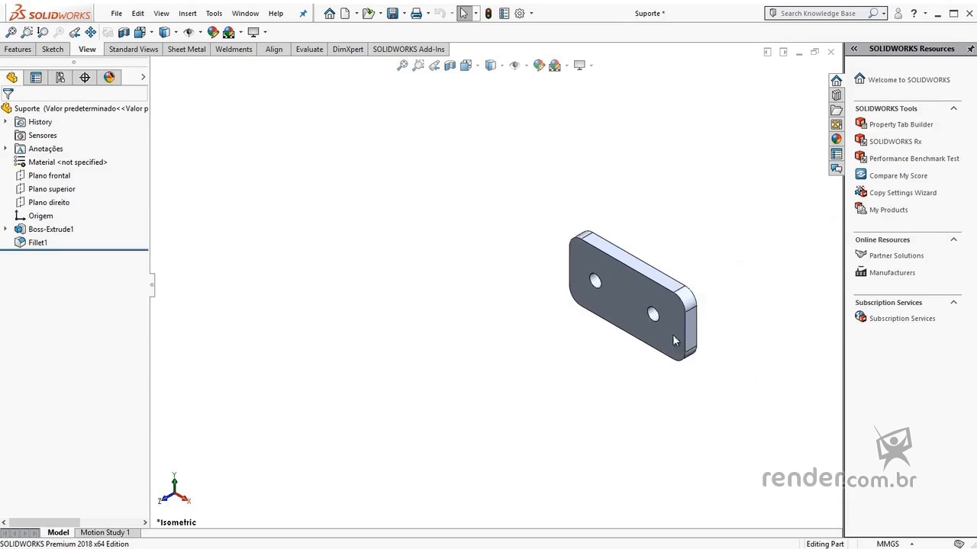
scroll(712, 336, "down", 4)
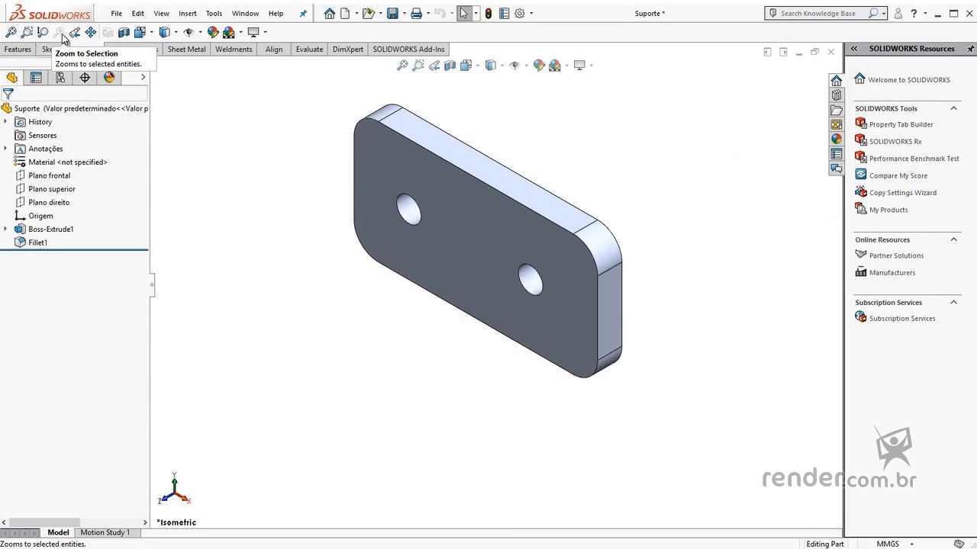
Step: Zoom to the selected cylindrical face of the left hole, fit the whole part again and clear the selection
left_click(408, 207)
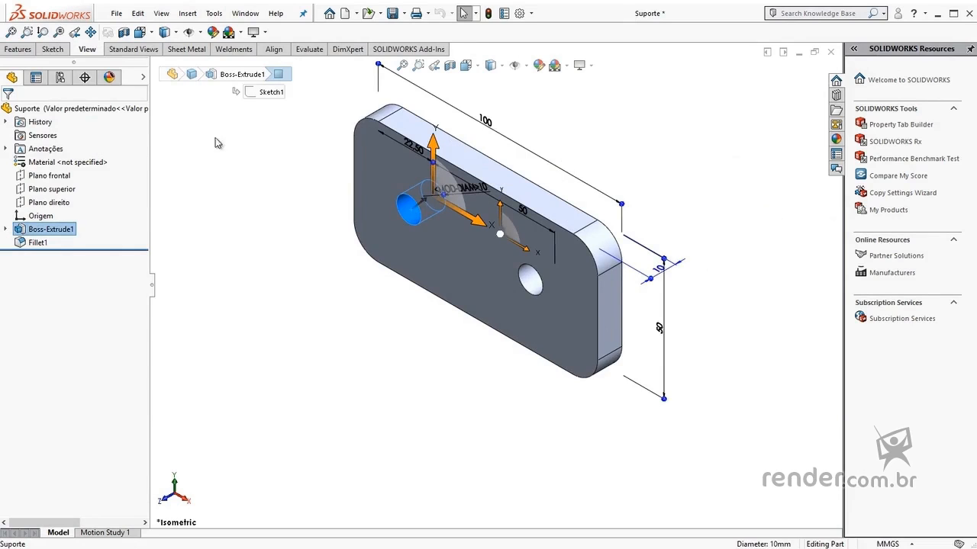
left_click(58, 32)
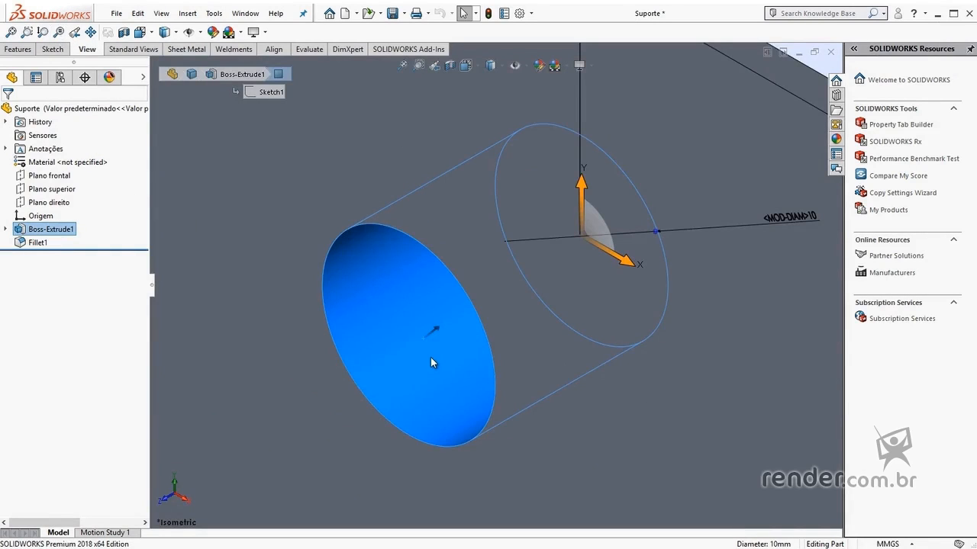
key("f")
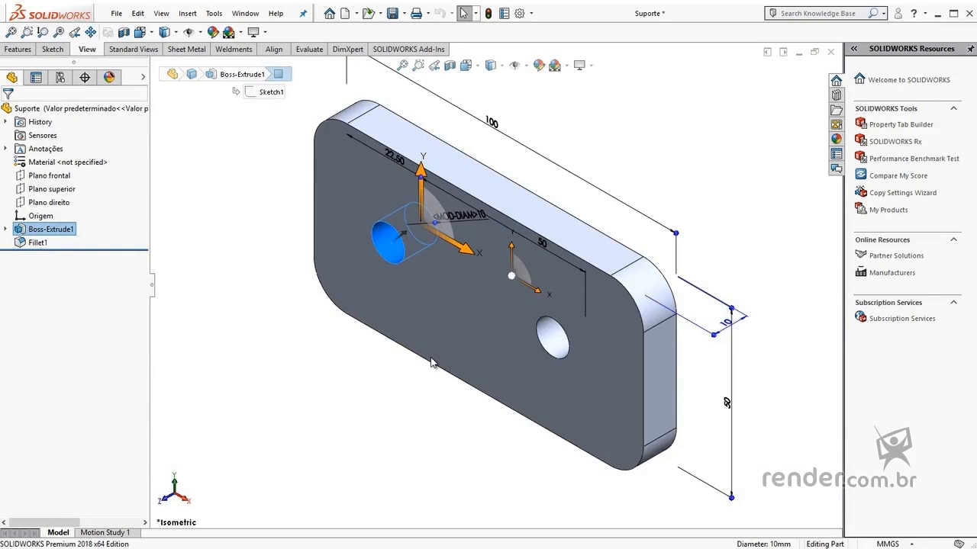
left_click(390, 393)
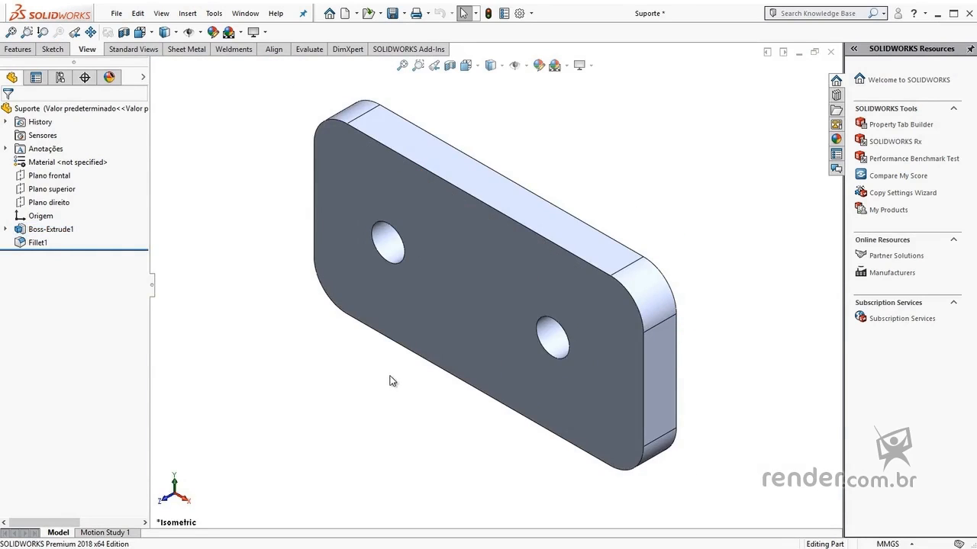
Step: Pan the isometric view of the plate slightly with the Pan command, then leave the command
right_click(193, 174)
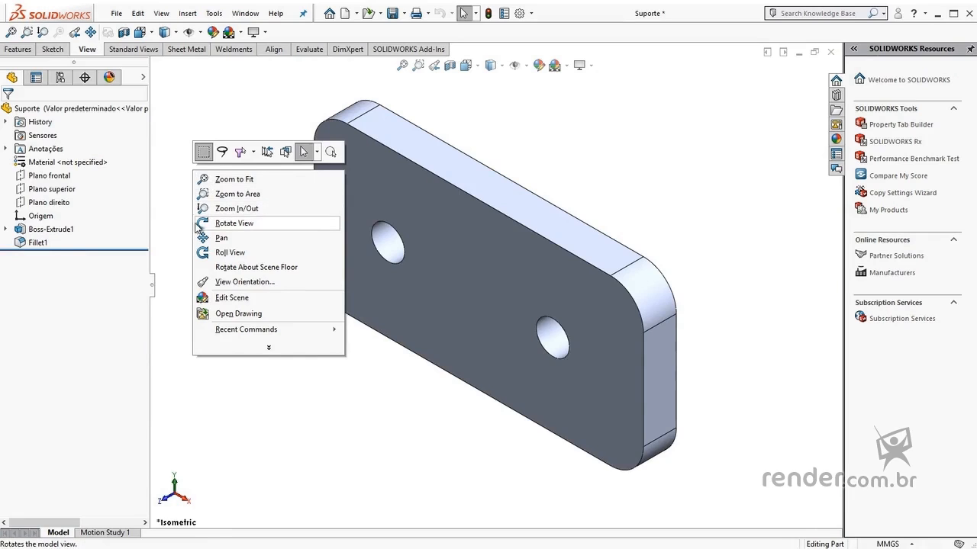
left_click(257, 239)
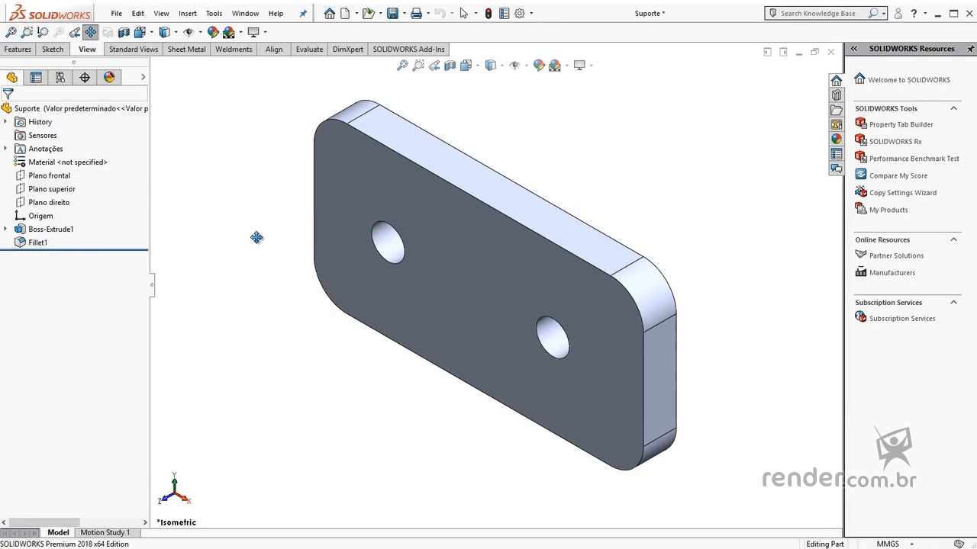
left_click_drag(257, 238, 294, 254)
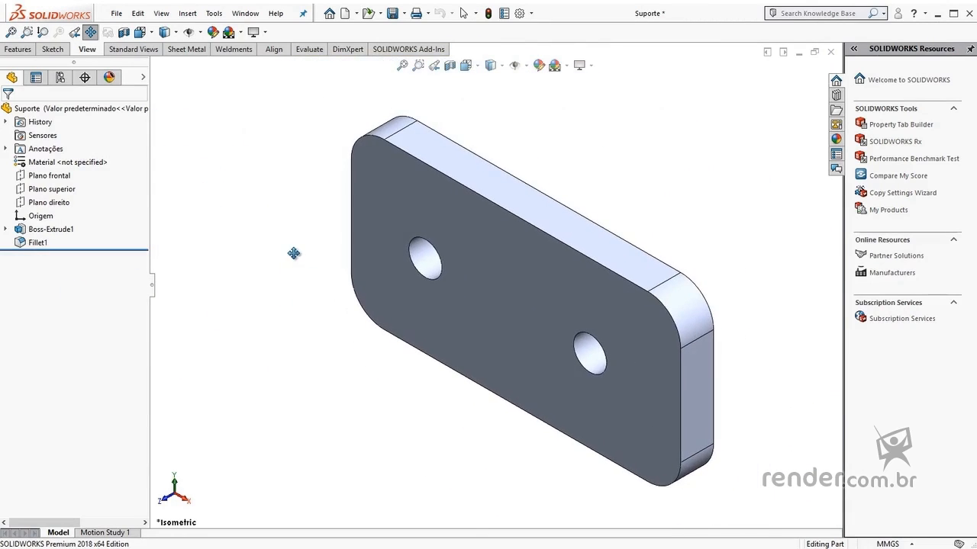
key("Escape")
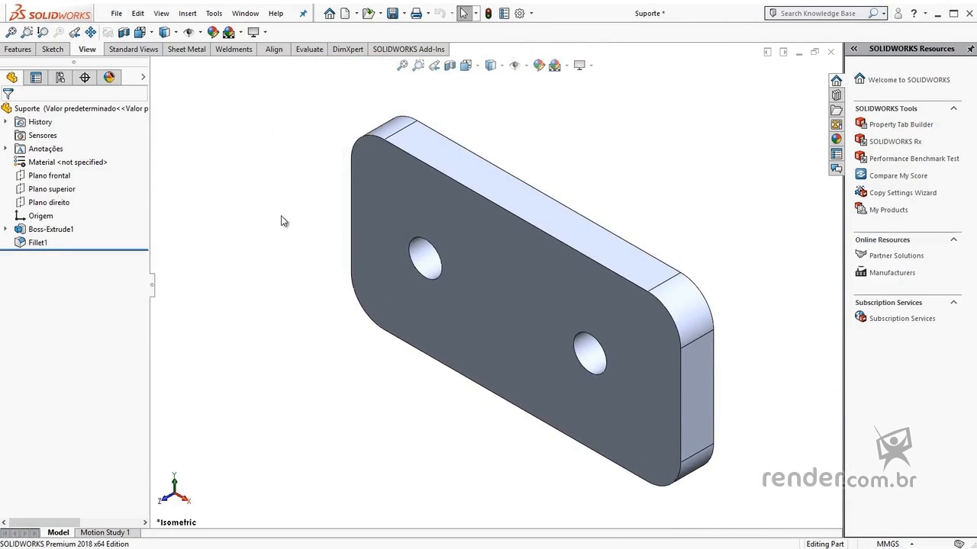
Step: Rotate the plate slightly with Rotate View, then restore the isometric orientation
right_click(225, 127)
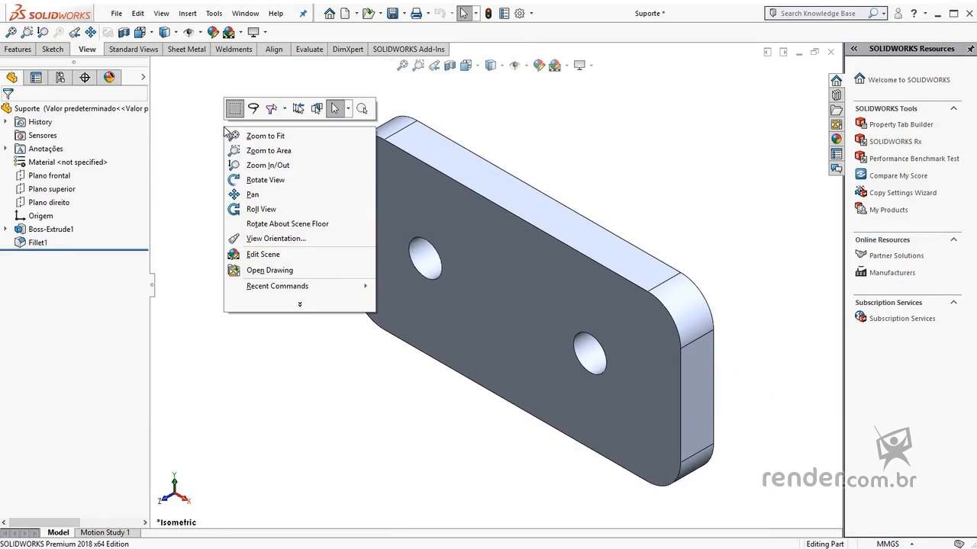
left_click(315, 181)
left_click_drag(314, 181, 303, 163)
key("Escape")
key("ctrl+7")
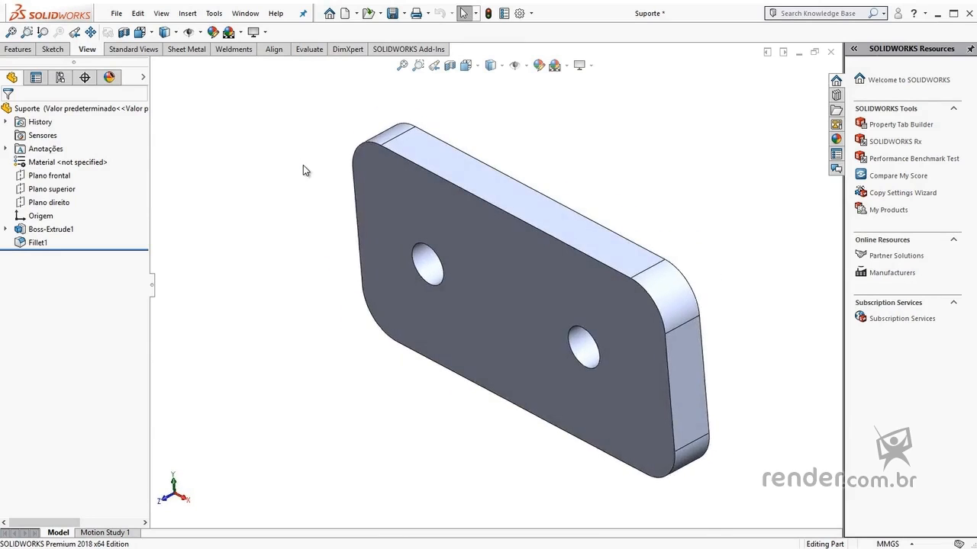
Step: Roll the isometric view of the plate clockwise with Roll View and leave the command
right_click(276, 135)
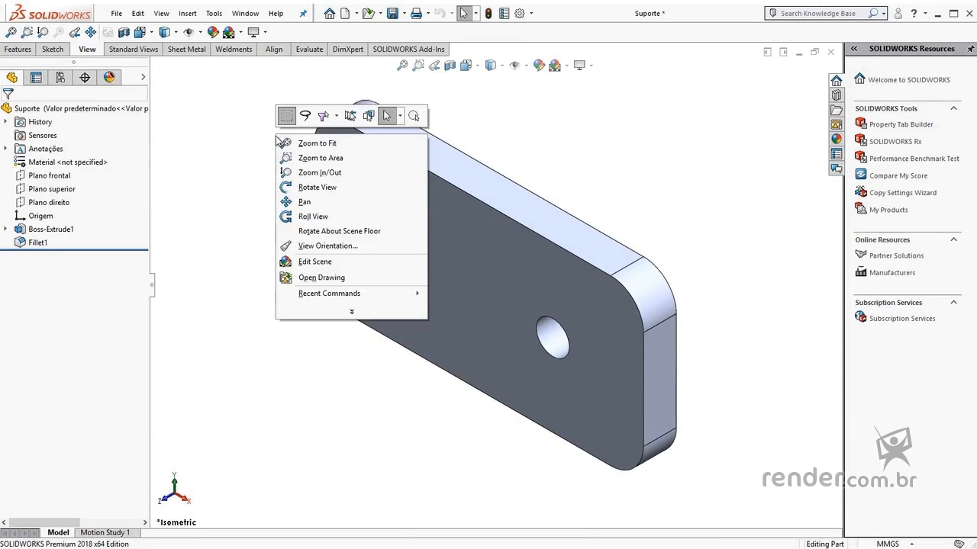
left_click(360, 219)
left_click_drag(359, 218, 563, 267)
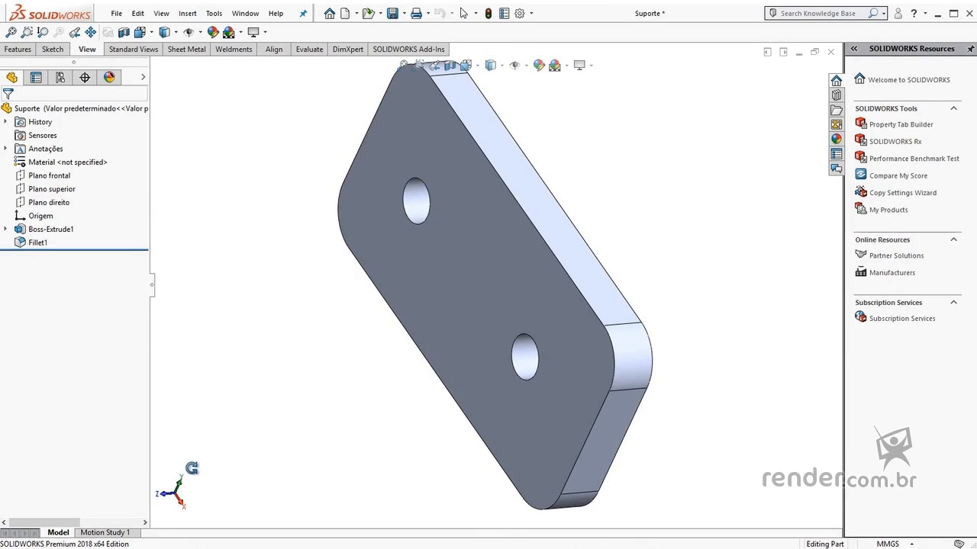
key("Escape")
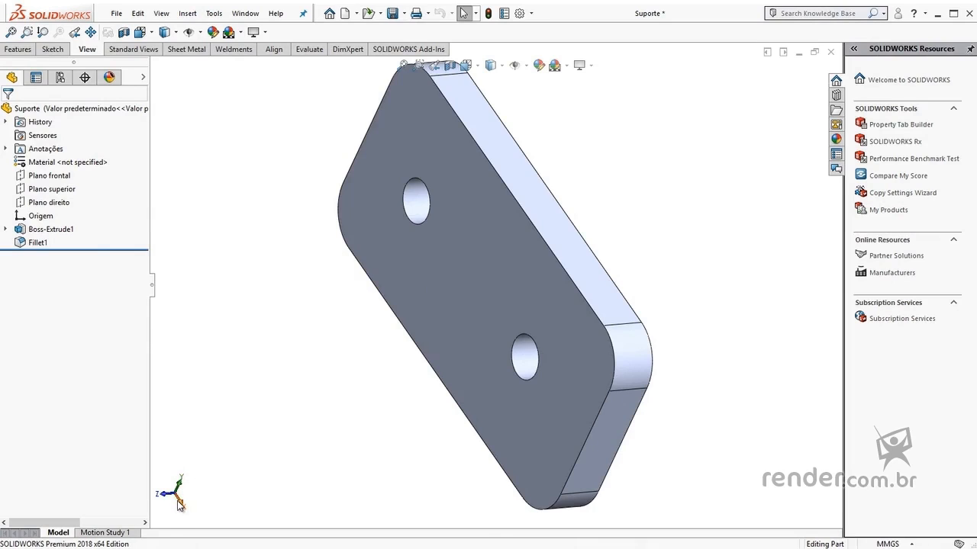
Step: Orient the part to the Right, Top and Front views using the reference triad's axes, then return to Isometric
left_click(177, 501)
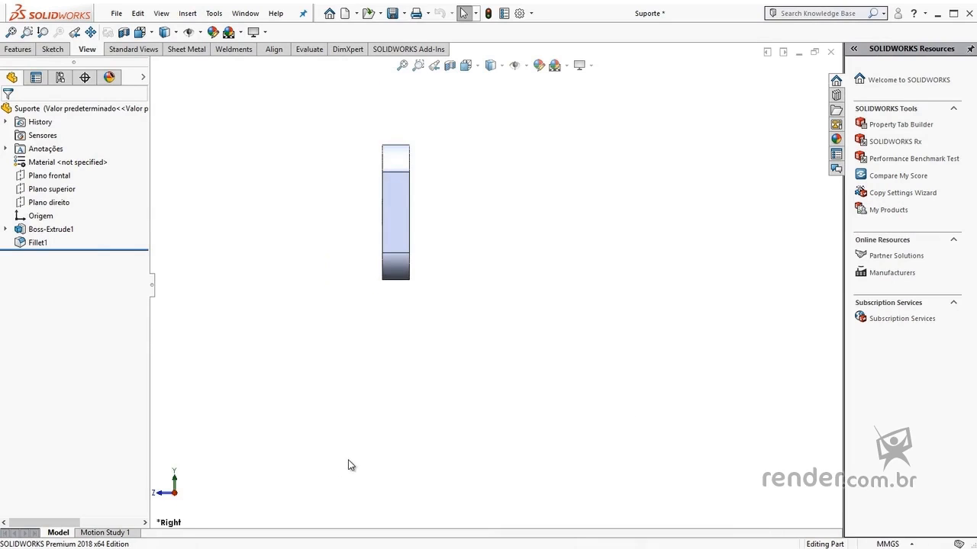
left_click(175, 482)
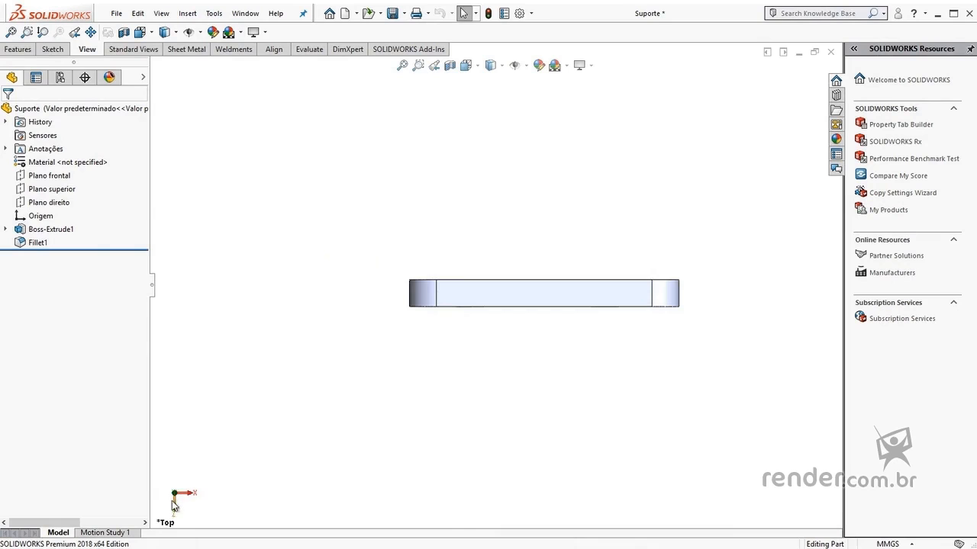
left_click(175, 504)
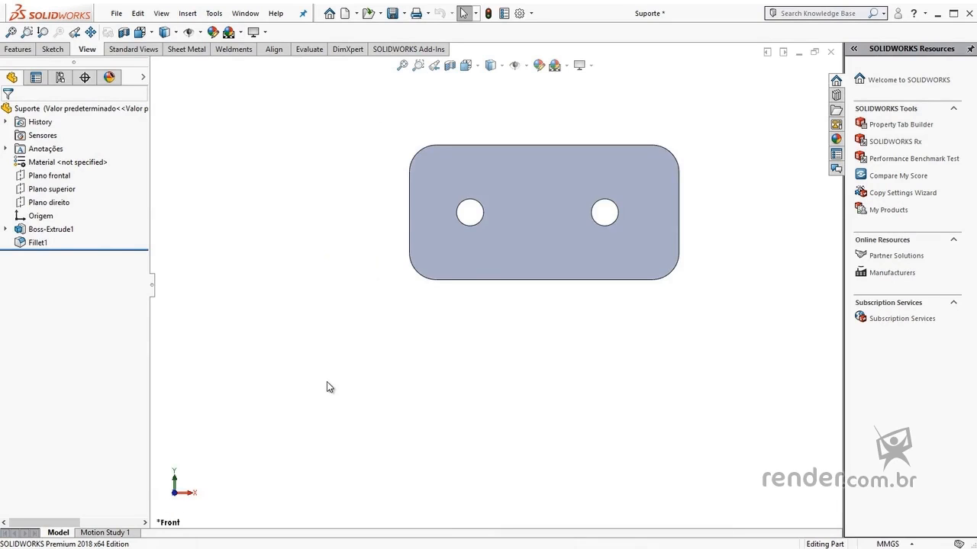
key("ctrl+7")
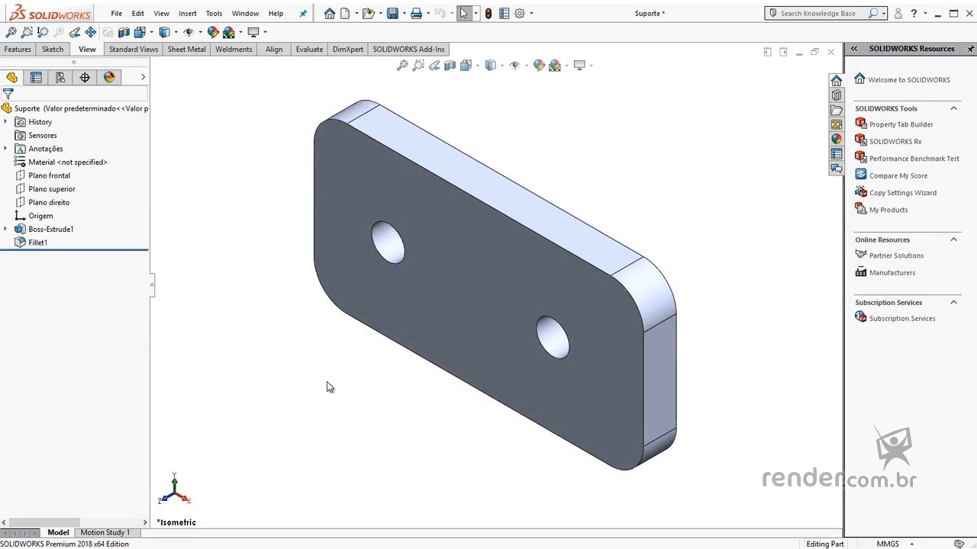